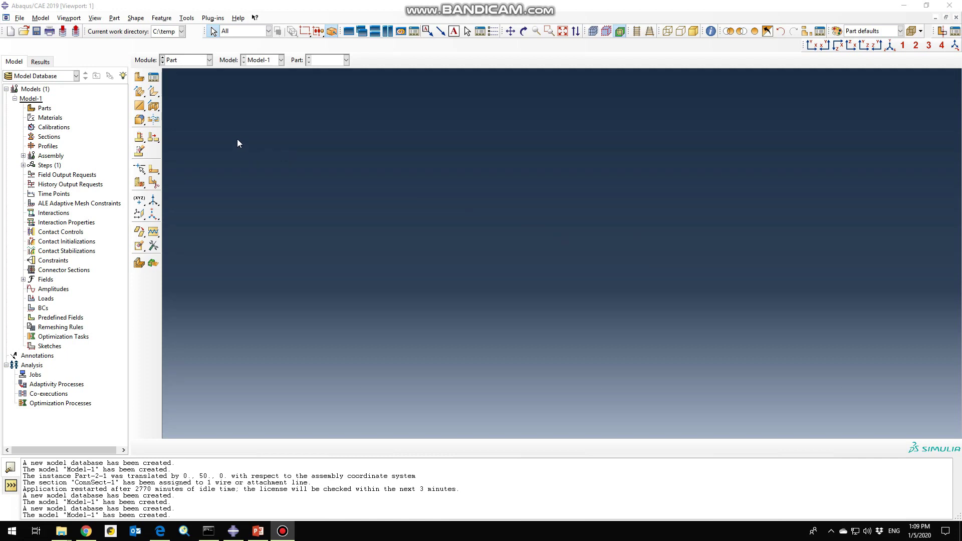
# Start a 3D deformable solid extrusion part with approximate size 200 and place an isolated point at the sketch origin
pyautogui.click(192, 64)
pyautogui.click(139, 78)
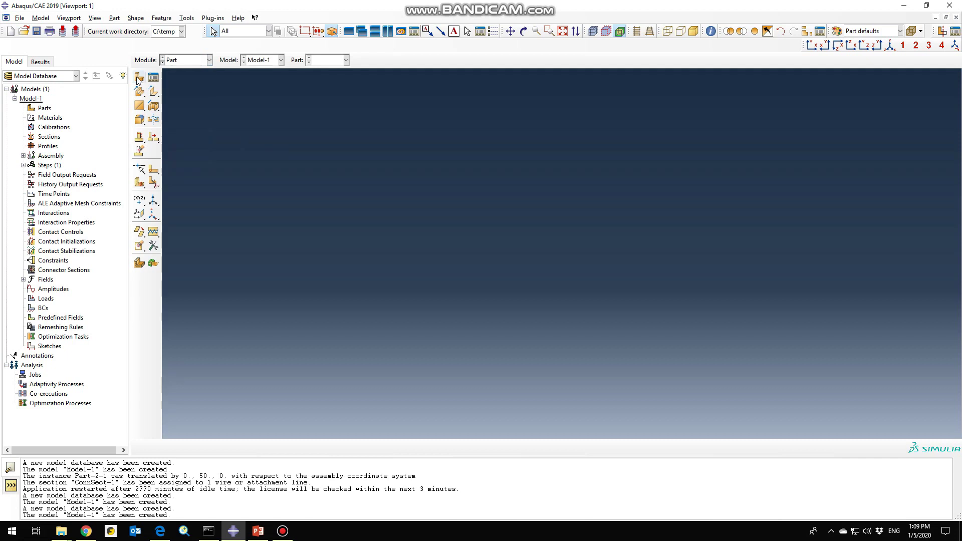
pyautogui.click(141, 78)
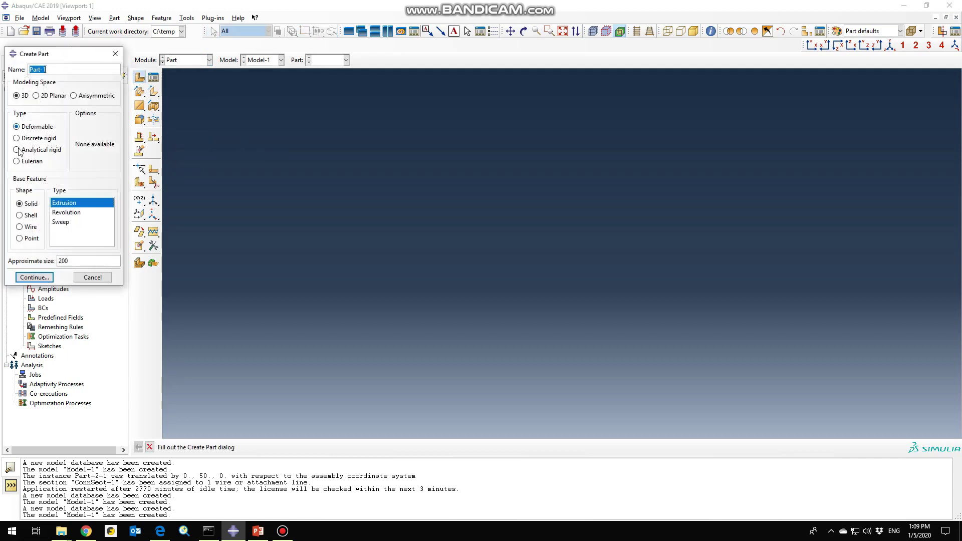
pyautogui.click(35, 277)
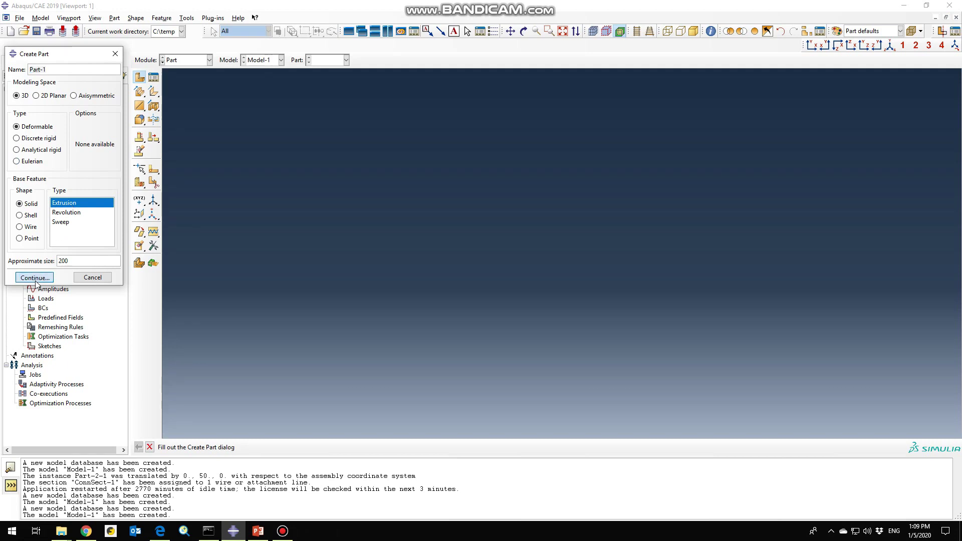
pyautogui.click(140, 63)
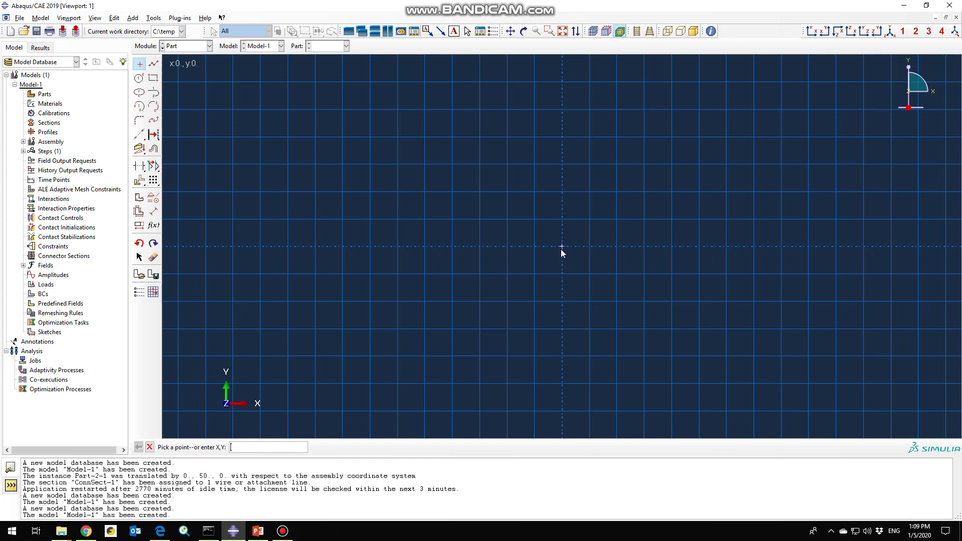
pyautogui.click(560, 263)
# Sketch two concentric circles centred at about (-45, 0) with radii of about 5 and 10
pyautogui.click(139, 79)
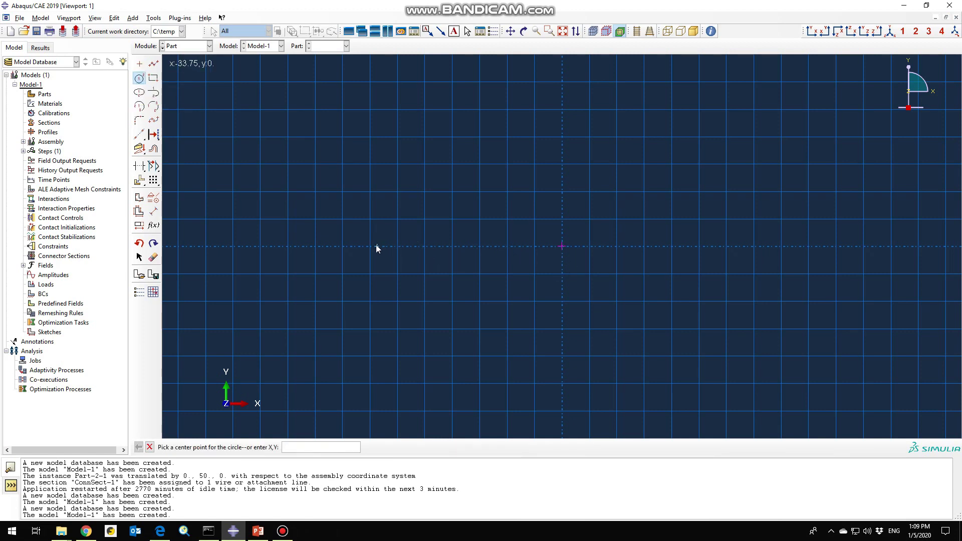
pyautogui.click(315, 247)
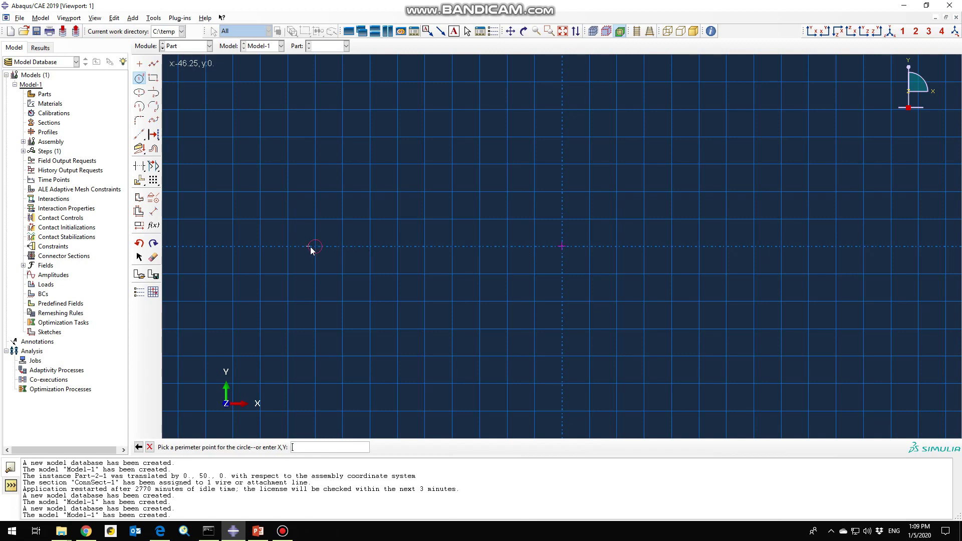
pyautogui.click(288, 246)
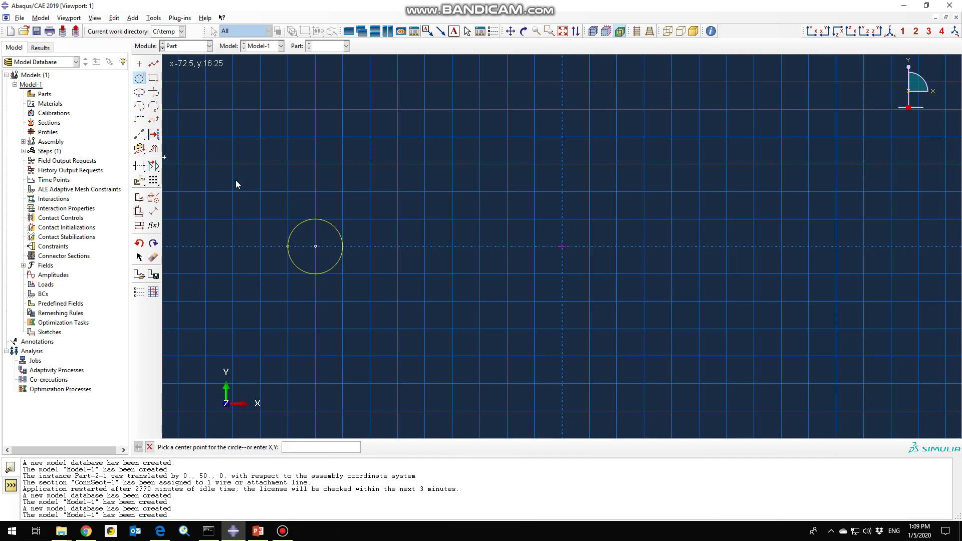
pyautogui.click(315, 246)
pyautogui.click(259, 246)
# Sketch a rectangular arm about 10 high from the outer circle to about x = 45, and trim the overlapping segments inside the junction
pyautogui.click(154, 78)
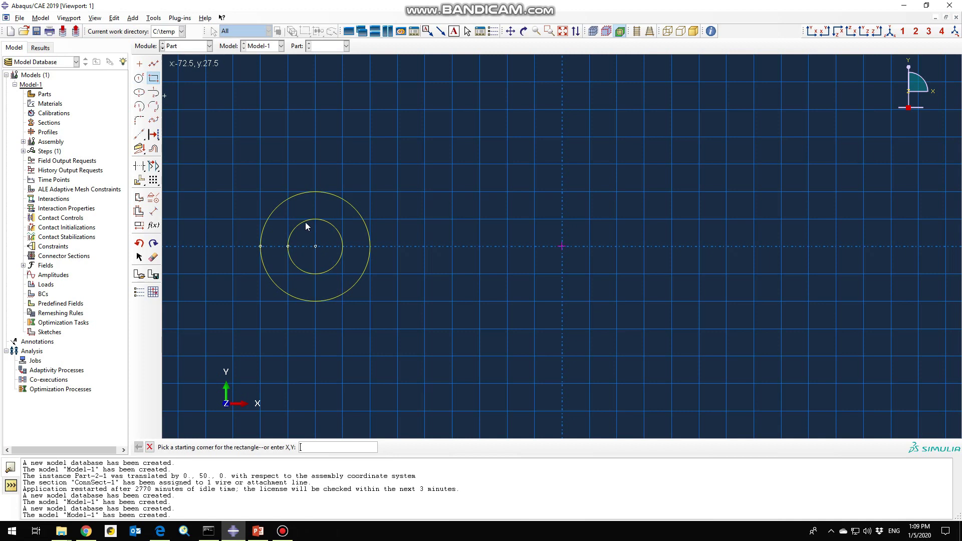
pyautogui.click(363, 220)
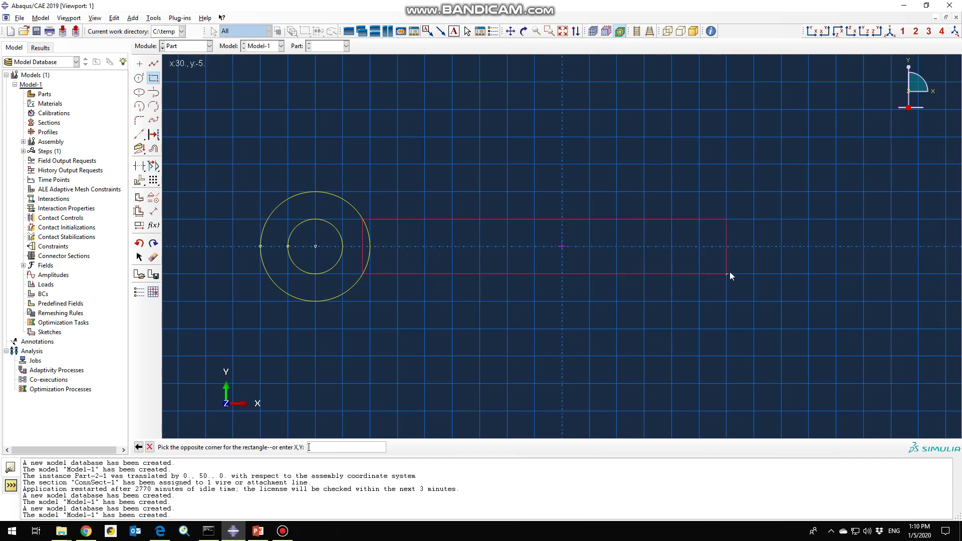
pyautogui.click(809, 274)
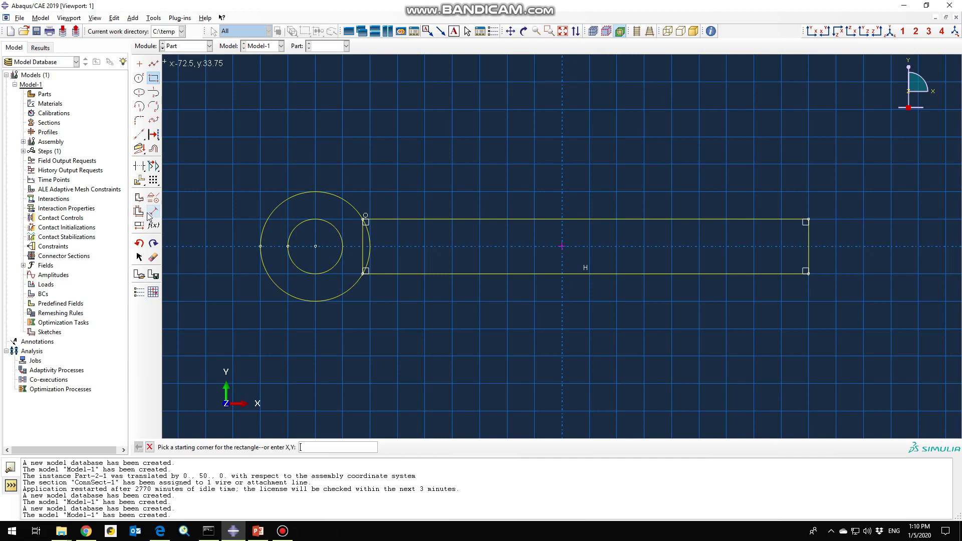
pyautogui.click(139, 167)
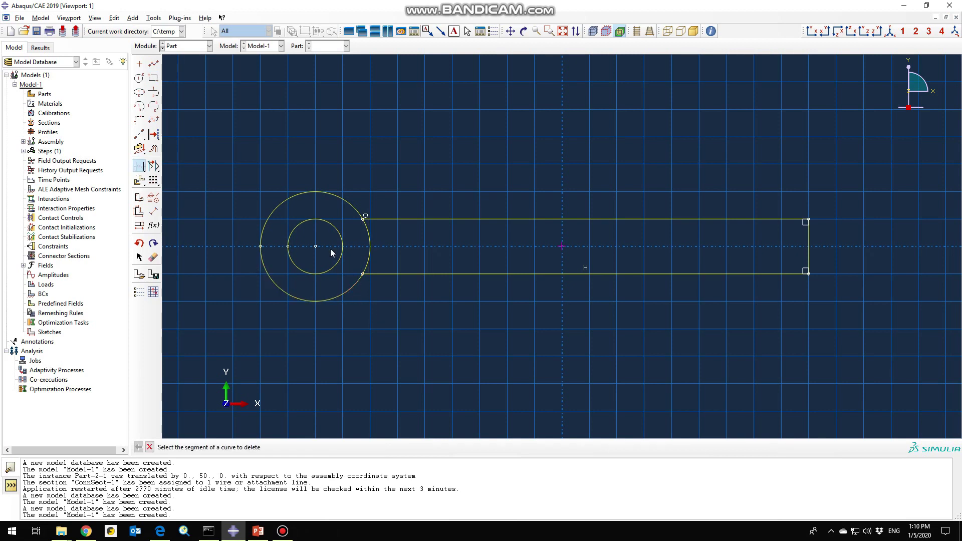
pyautogui.click(371, 244)
# Finish the link sketch and extrude it to a depth of 10
pyautogui.middleClick(467, 311)
pyautogui.middleClick(456, 309)
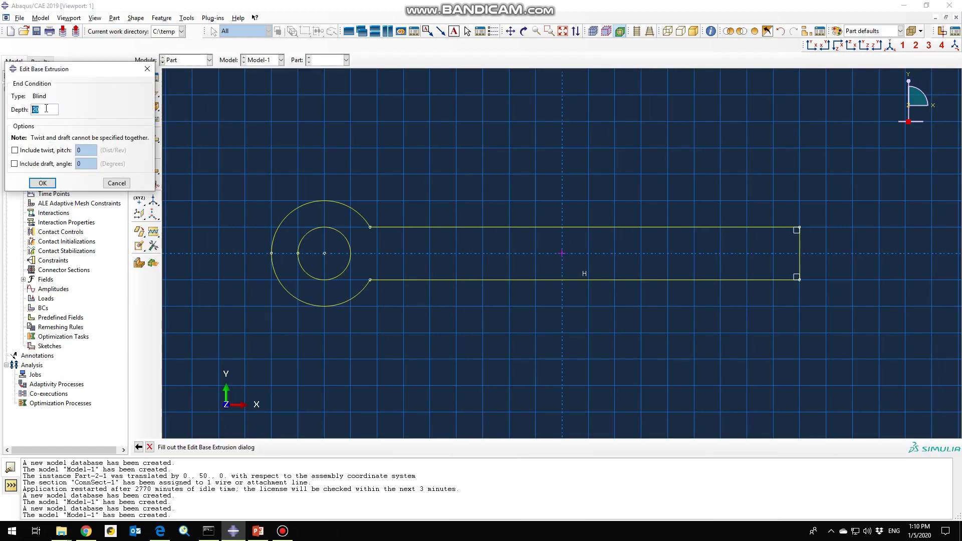
pyautogui.write('10')
pyautogui.click(43, 183)
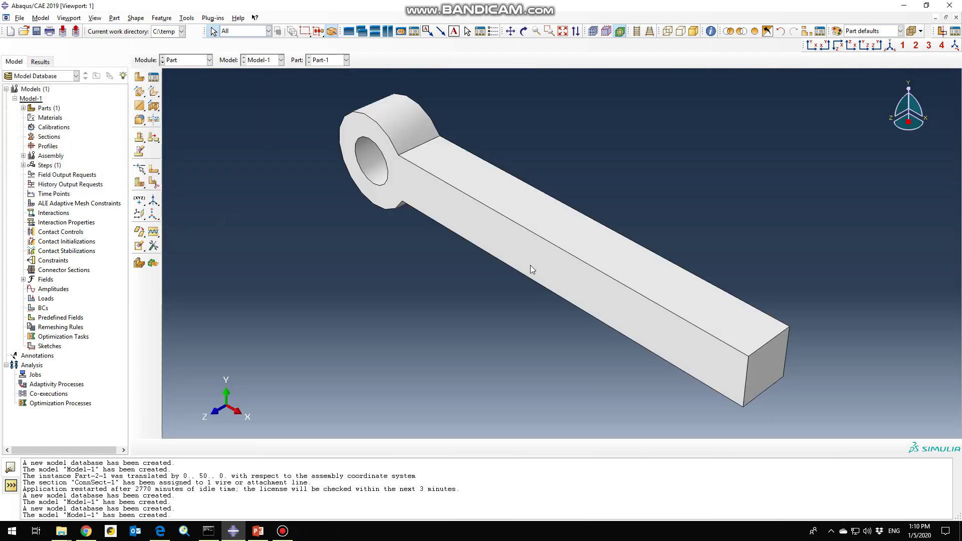
pyautogui.click(524, 31)
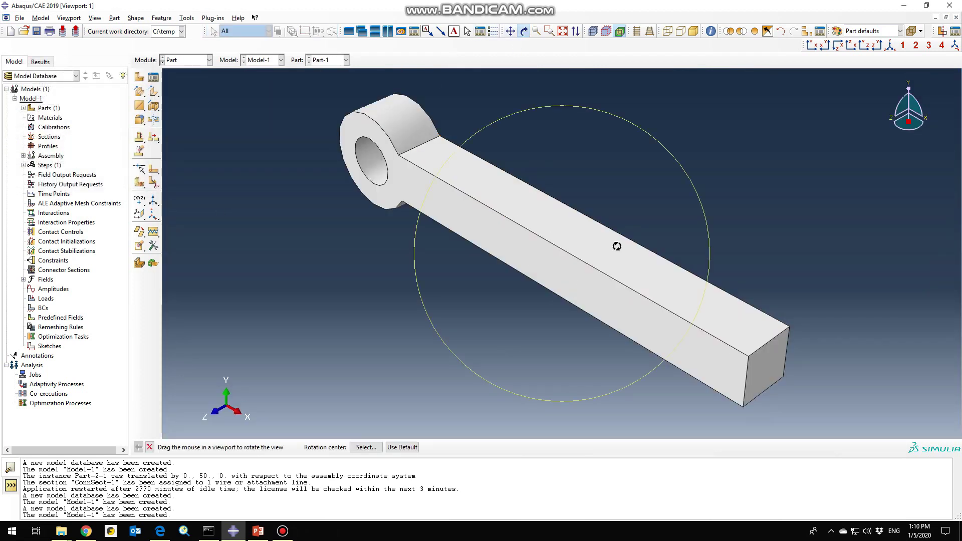
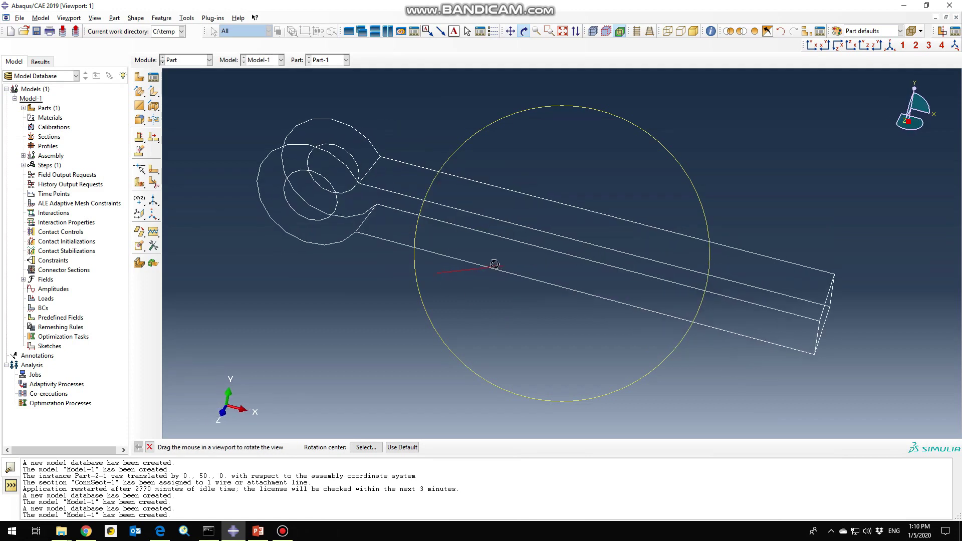
pyautogui.press('Escape')
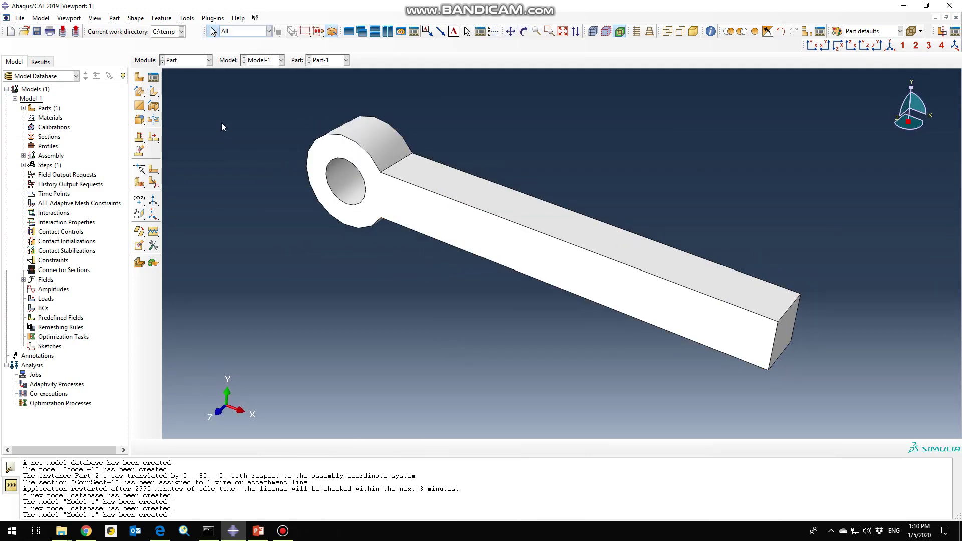
# Create Material-1 in the Property module as isotropic elastic with Young's modulus 210e03 and Poisson's ratio .33
pyautogui.click(194, 63)
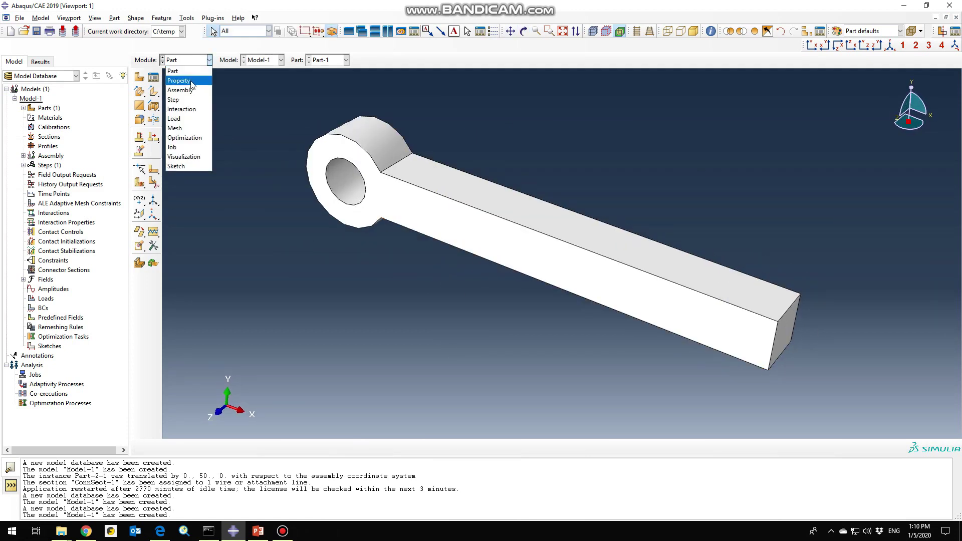
pyautogui.click(186, 84)
pyautogui.click(139, 76)
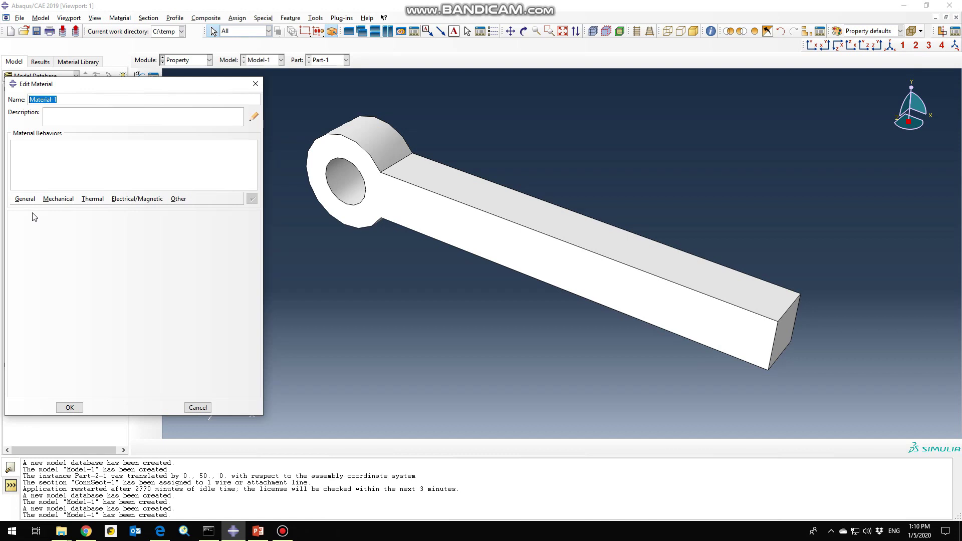
pyautogui.click(59, 200)
pyautogui.moveTo(59, 213)
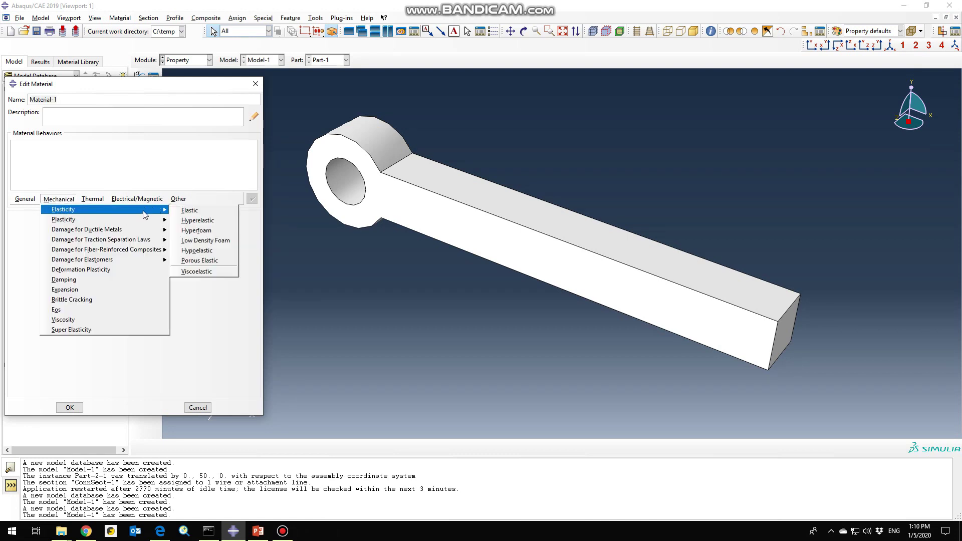
pyautogui.click(190, 211)
pyautogui.click(48, 335)
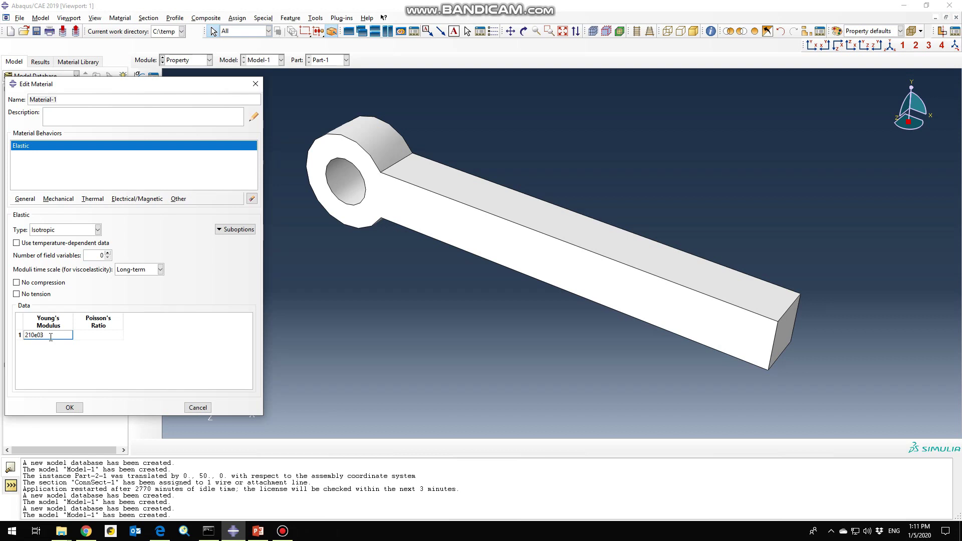
pyautogui.click(99, 334)
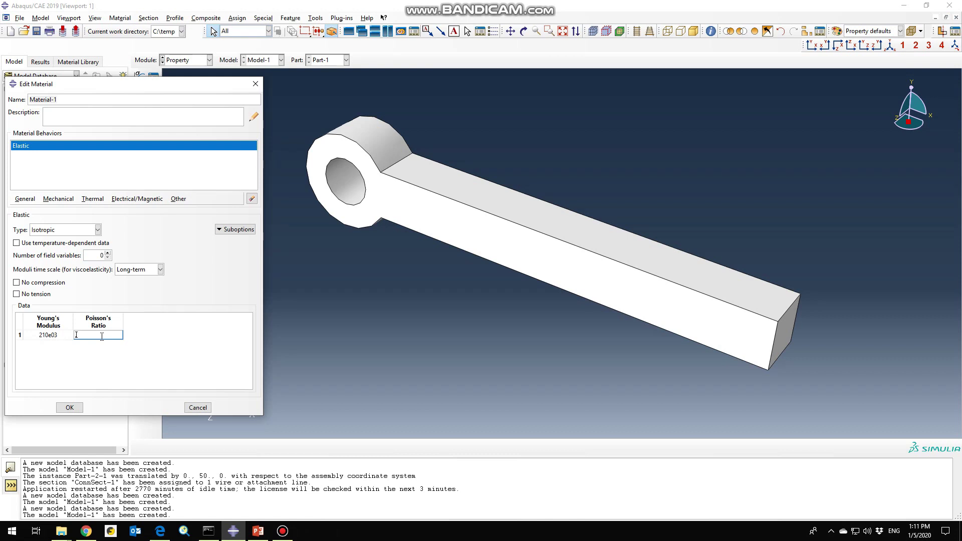
pyautogui.write('.33')
pyautogui.click(72, 409)
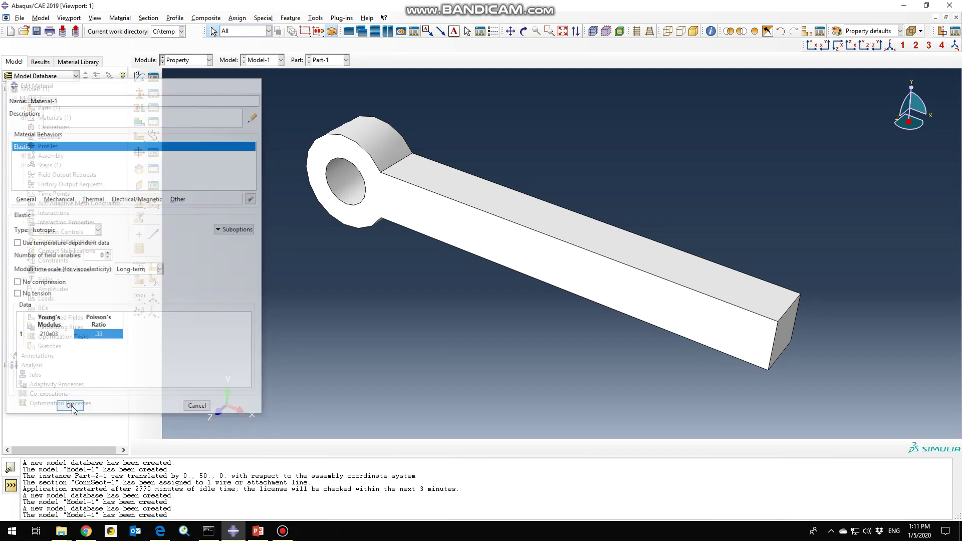
# Create a solid homogeneous section, Section-1, that uses Material-1
pyautogui.click(139, 94)
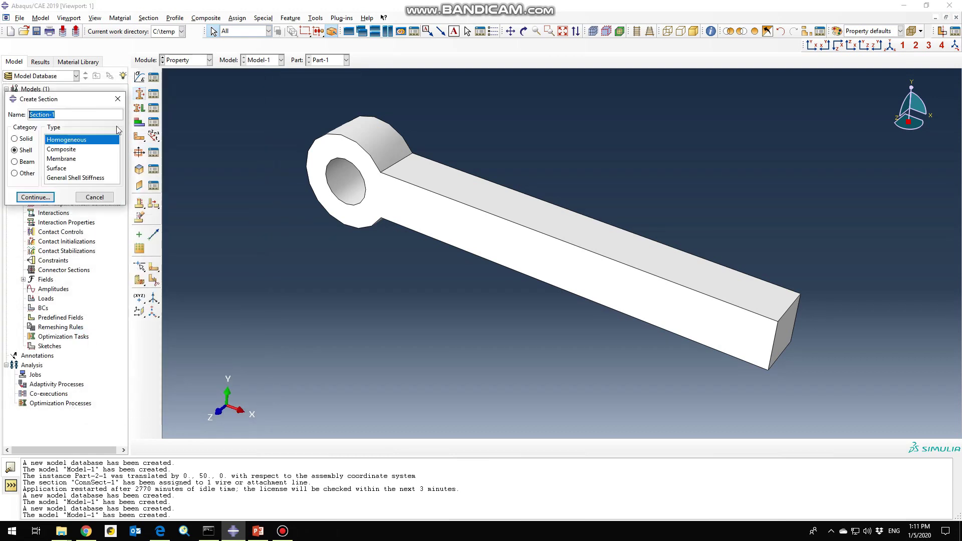
pyautogui.click(14, 140)
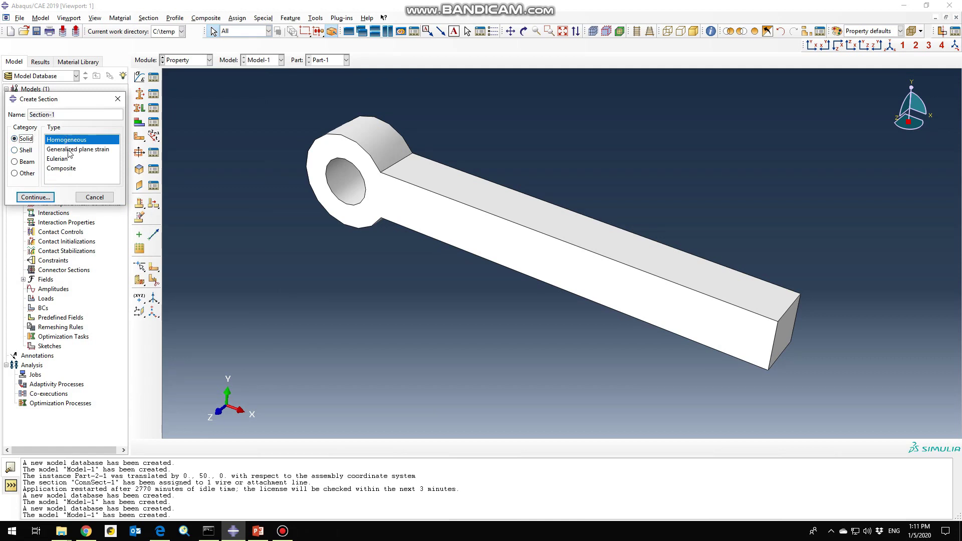
pyautogui.click(36, 197)
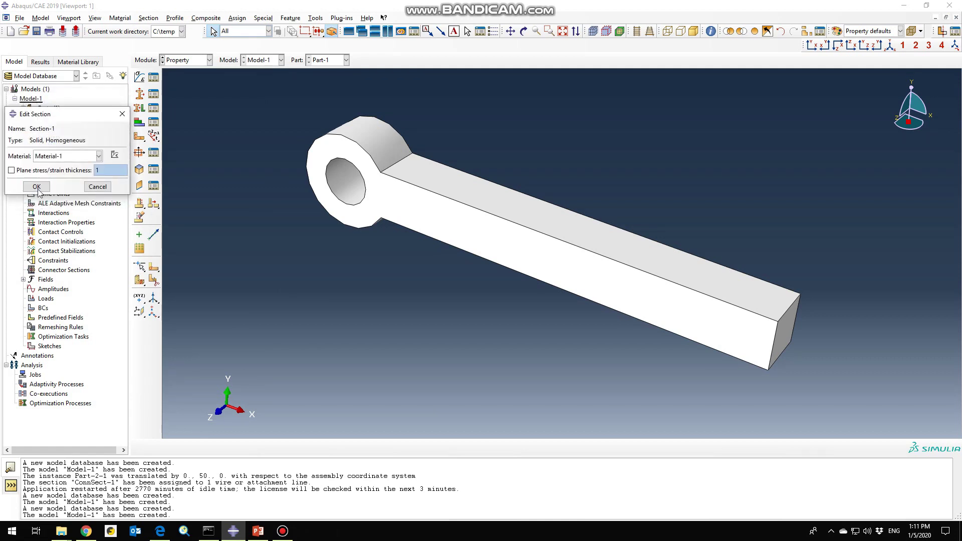
pyautogui.click(37, 191)
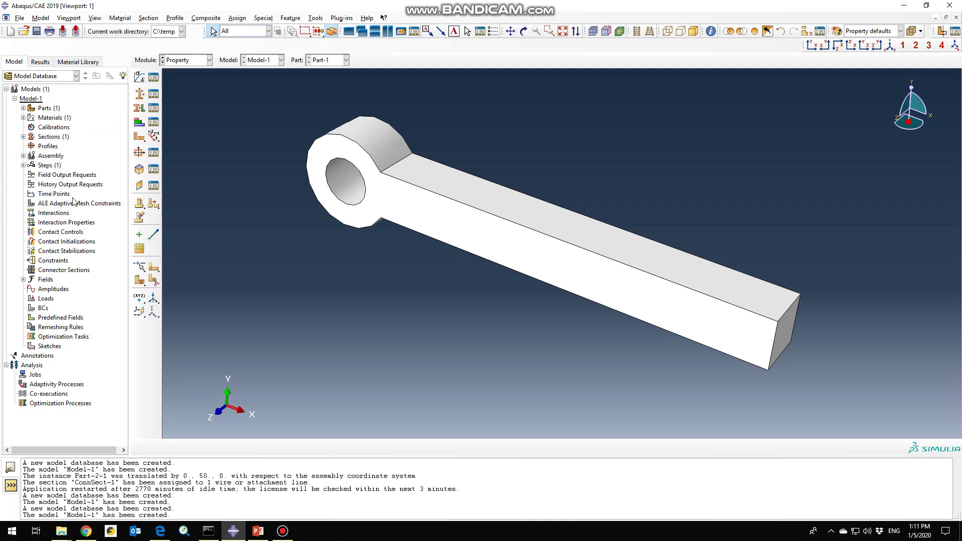
# Assign Section-1 to the entire link part, creating the region set Set-1
pyautogui.click(140, 108)
pyautogui.moveTo(257, 119); pyautogui.dragTo(814, 381)
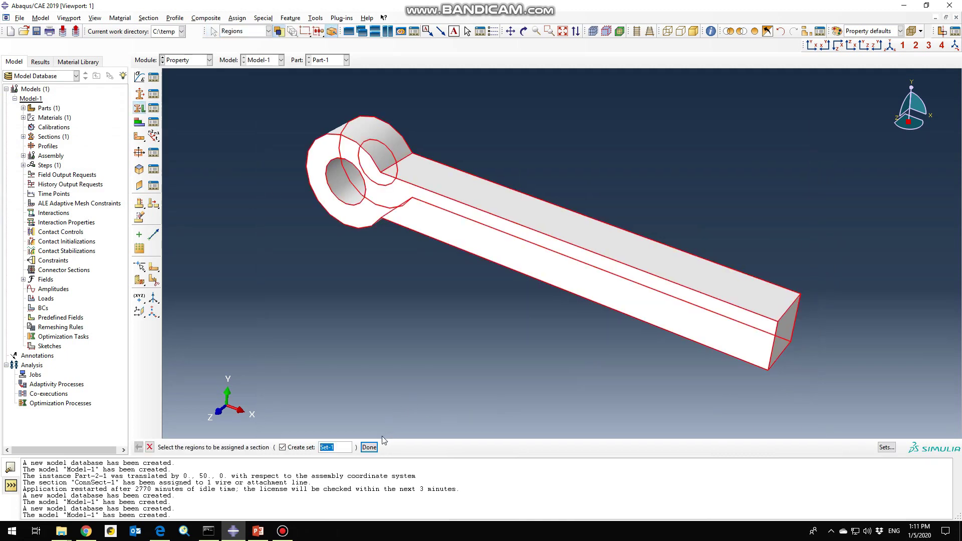
pyautogui.click(370, 448)
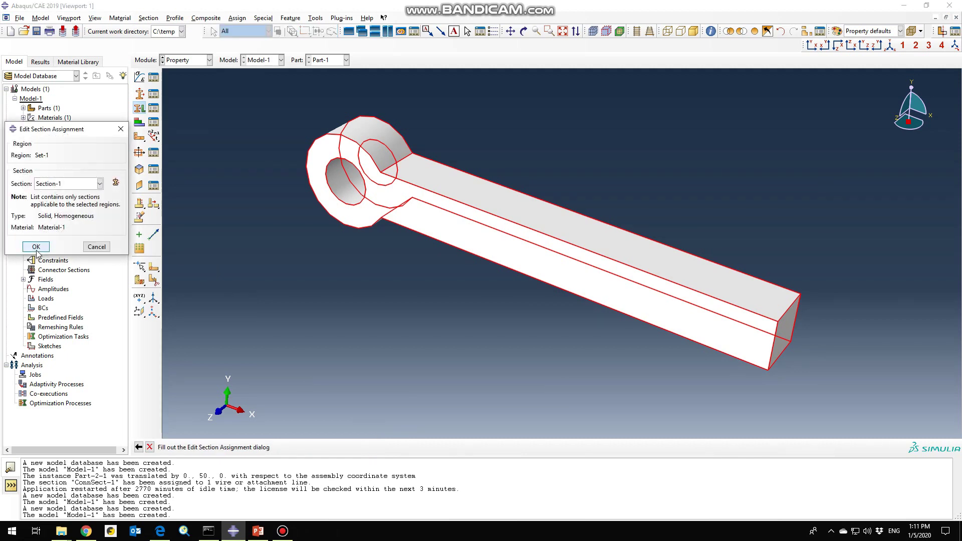
pyautogui.click(36, 247)
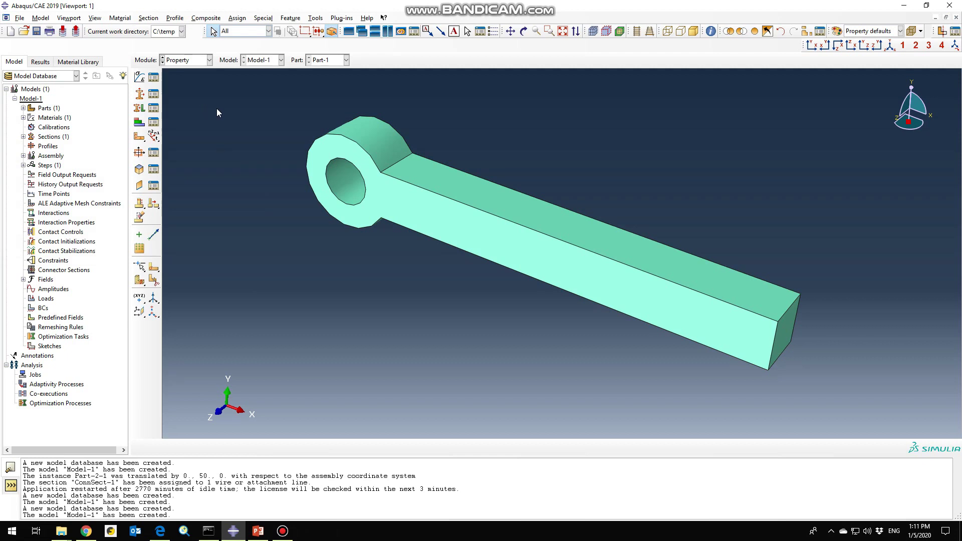
# Copy Part-1 to a new part named Part-2
pyautogui.click(390, 163)
pyautogui.click(23, 109)
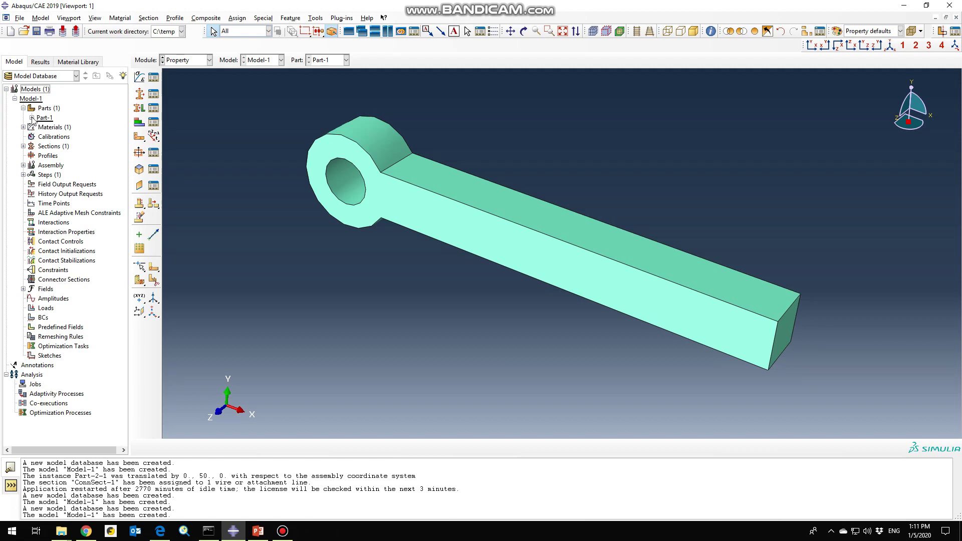
pyautogui.rightClick(44, 119)
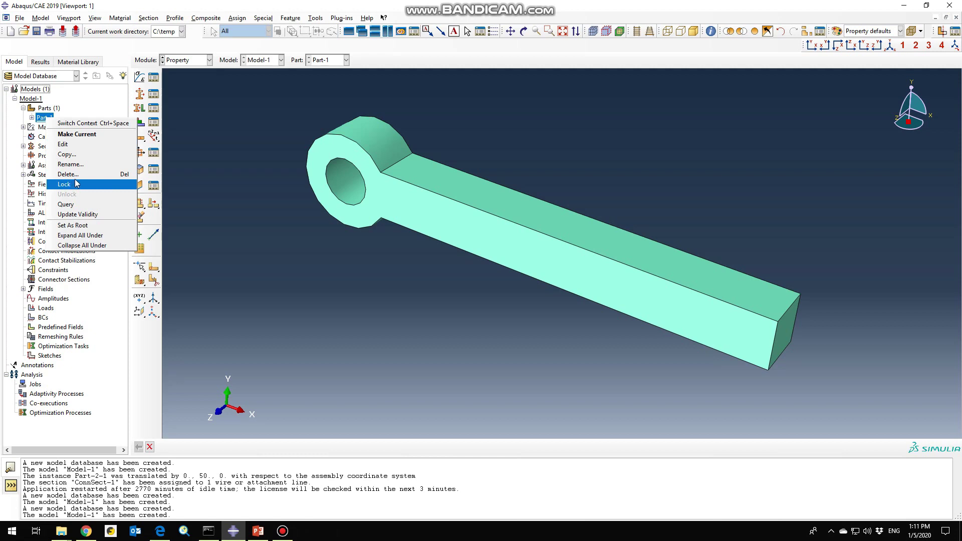
pyautogui.click(67, 155)
pyautogui.click(45, 95)
pyautogui.hotkey('shift', 'Left')
pyautogui.hotkey('shift', 'Left')
pyautogui.hotkey('shift', 'Left')
pyautogui.hotkey('shift', 'Left')
pyautogui.hotkey('shift', 'Left')
pyautogui.hotkey('shift', 'Left')
pyautogui.hotkey('shift', 'Left')
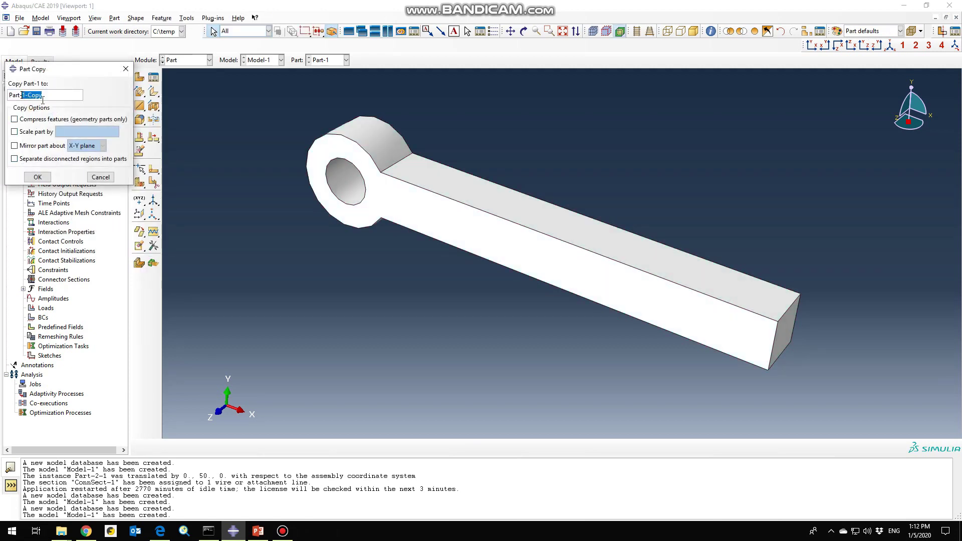
pyautogui.write('2')
pyautogui.click(37, 177)
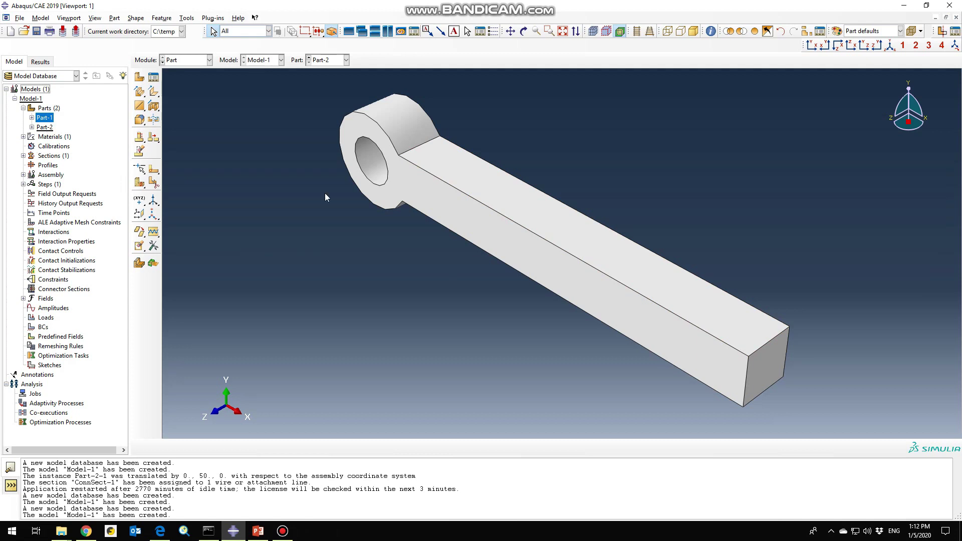
# Select Part-2 in the model tree and switch to the Assembly module
pyautogui.click(44, 127)
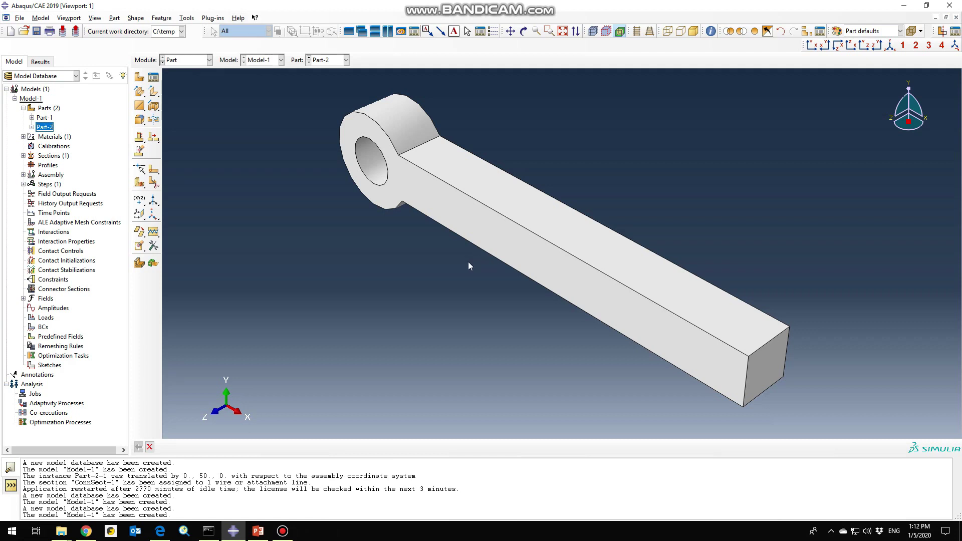
pyautogui.click(204, 64)
pyautogui.click(187, 94)
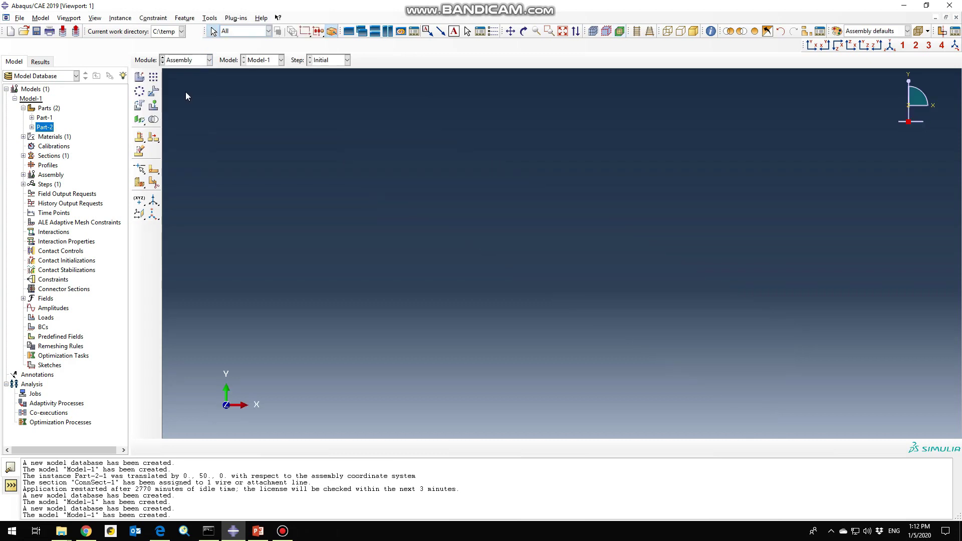
# Create dependent instances of both Part-1 and Part-2 in the assembly
pyautogui.click(139, 76)
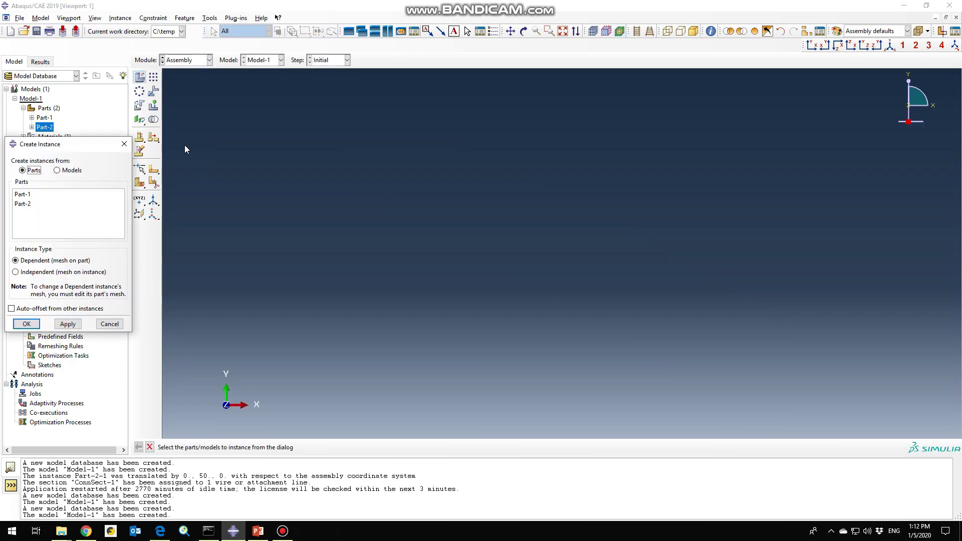
pyautogui.moveTo(31, 194); pyautogui.dragTo(31, 207)
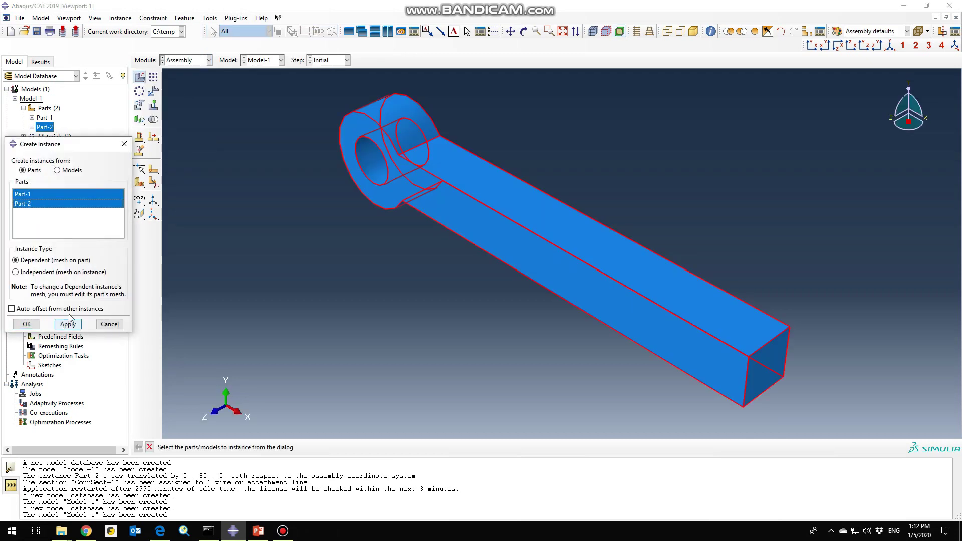
pyautogui.click(24, 326)
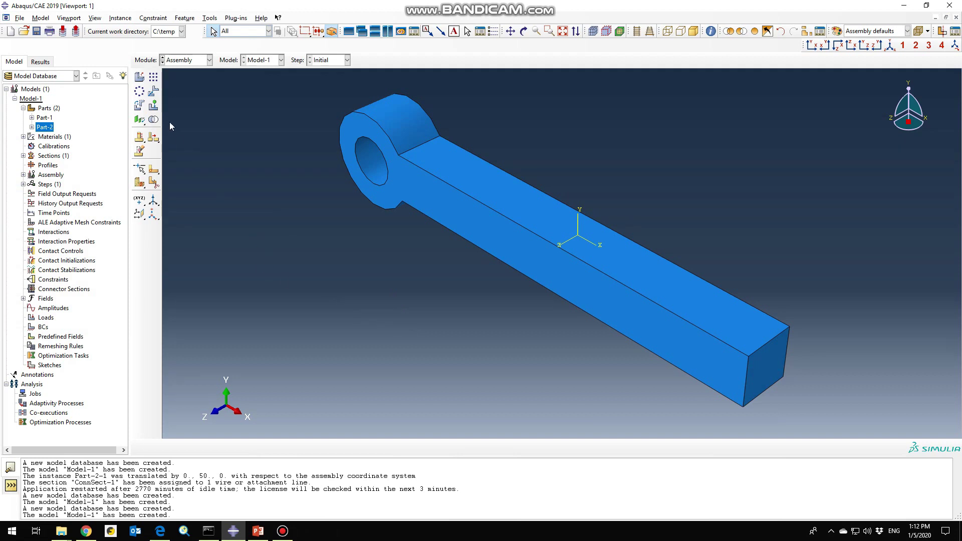
# Translate instance Part-2-1 by 0, 0, -10, using the two lower corners of the free end face as the vector
pyautogui.click(154, 92)
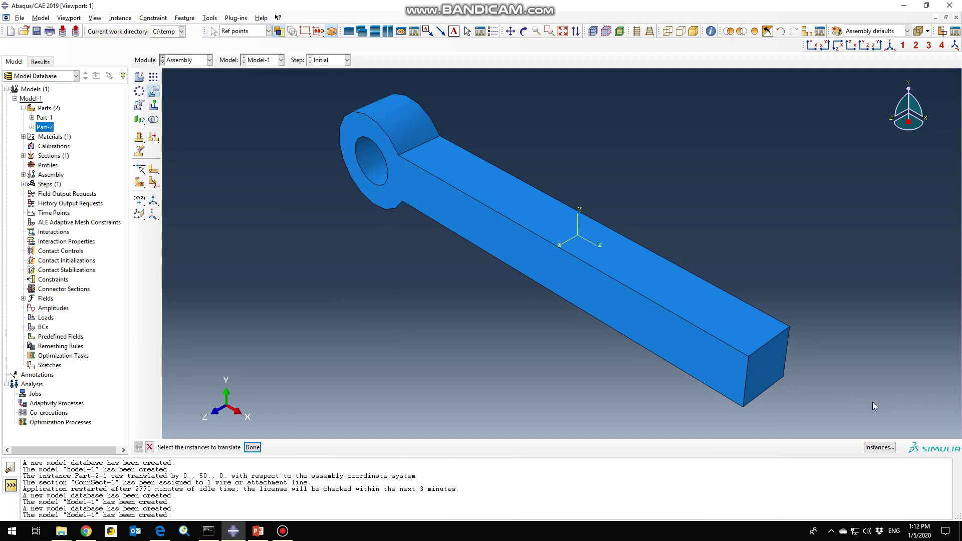
pyautogui.click(878, 447)
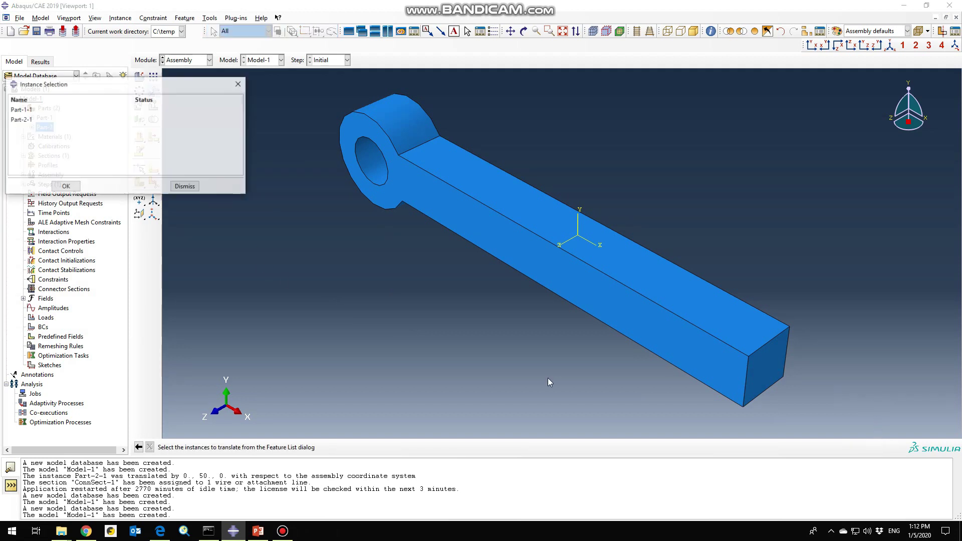
pyautogui.click(36, 120)
pyautogui.click(66, 186)
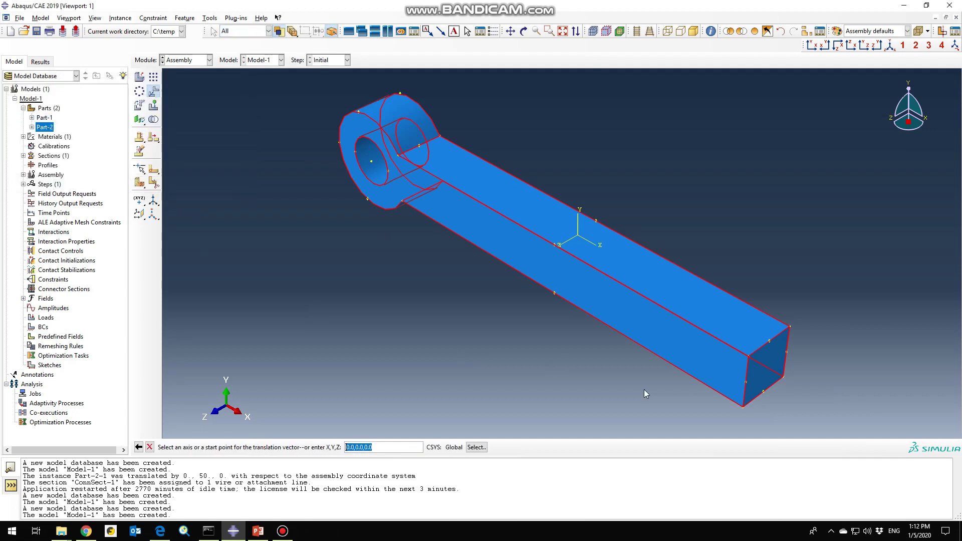
pyautogui.click(744, 408)
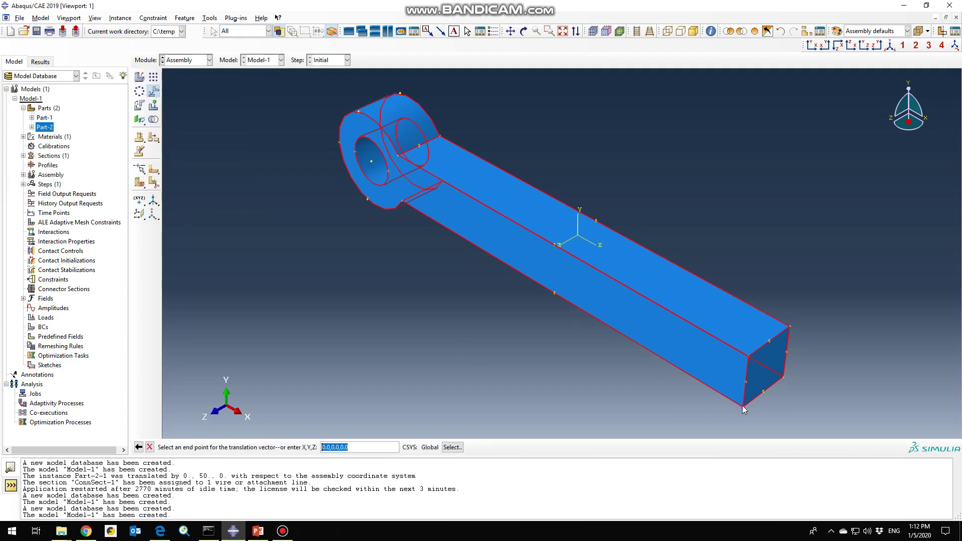
pyautogui.click(784, 377)
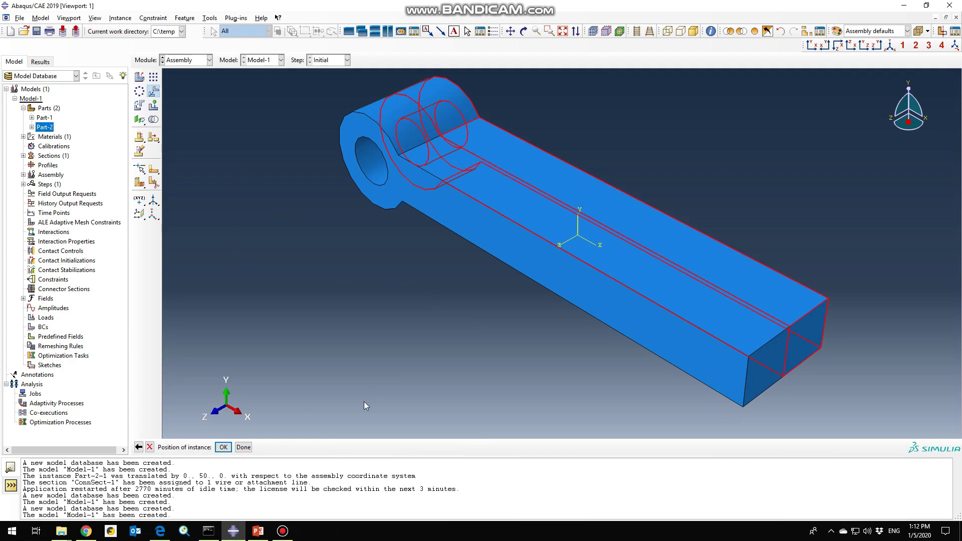
pyautogui.click(223, 447)
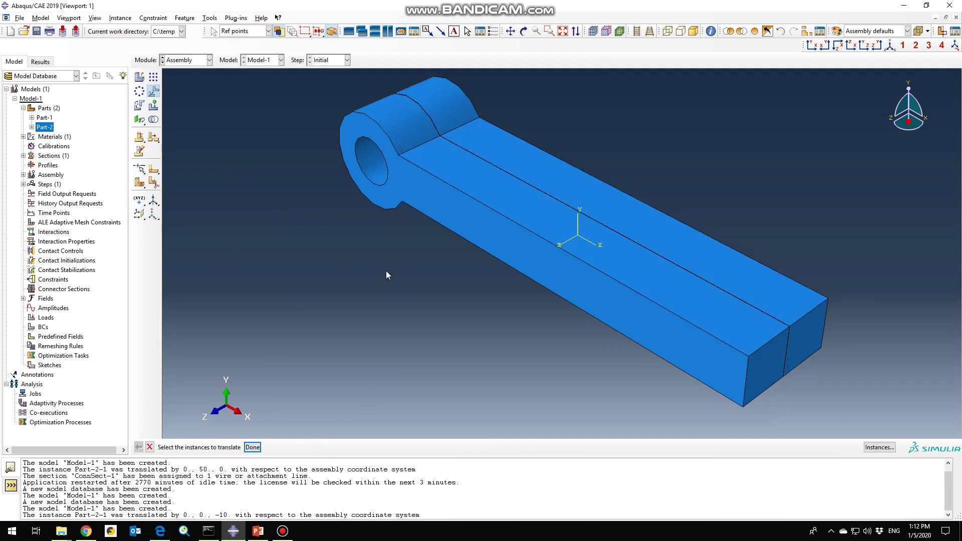
pyautogui.click(754, 377)
pyautogui.press('Escape')
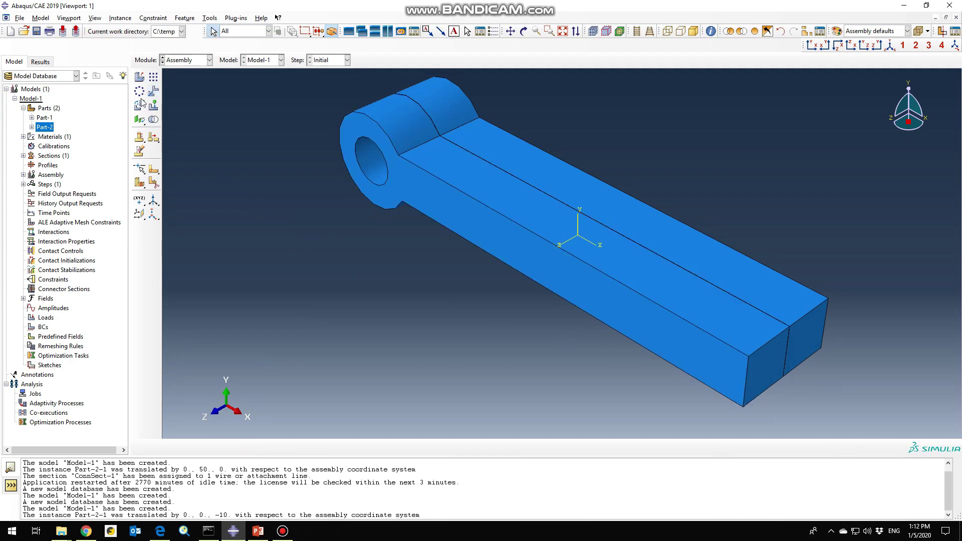
# Switch to the Step module and start a Static, General step named Step-1 after the Initial step
pyautogui.click(191, 60)
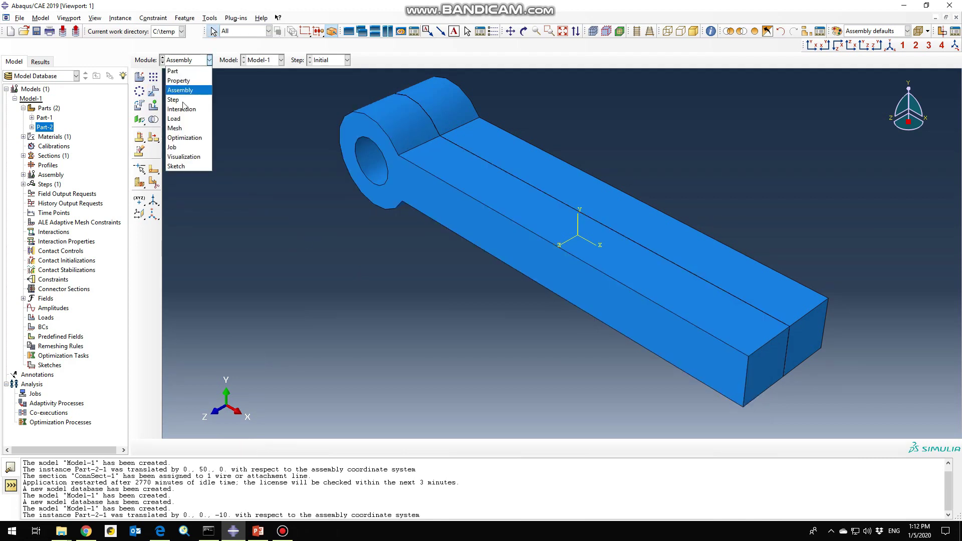
pyautogui.click(176, 99)
pyautogui.click(140, 77)
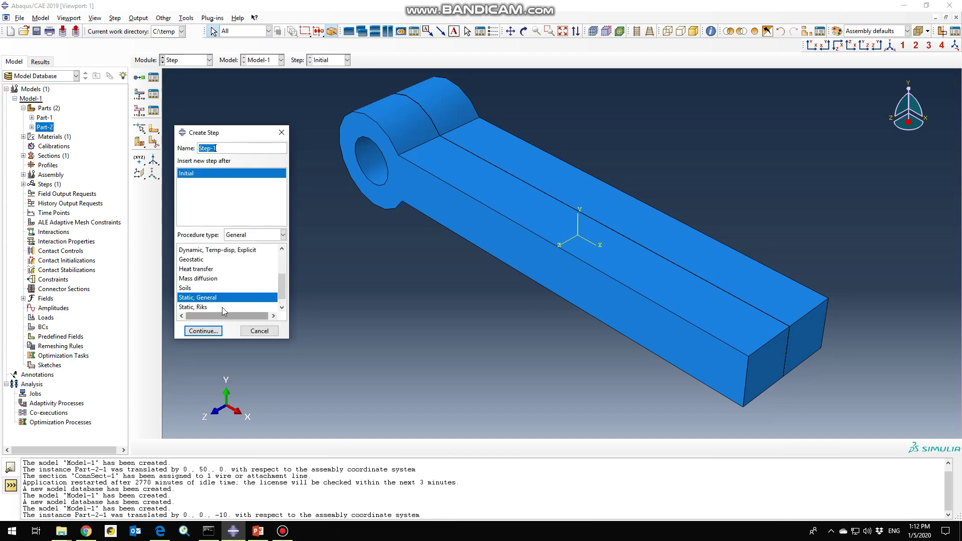
pyautogui.click(210, 332)
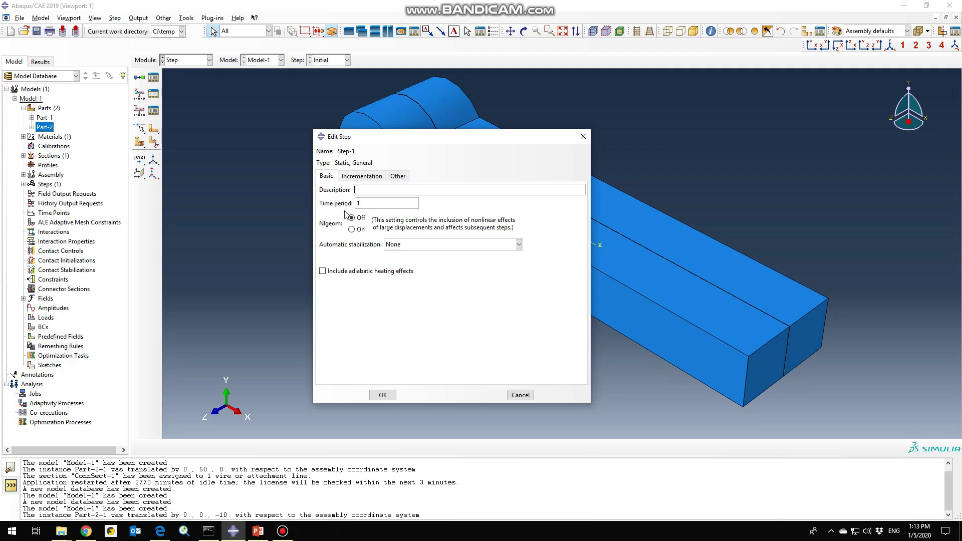
# Adjust Step-1's automatic increment sizes, entering 0.1 for the minimum, and accept the step
pyautogui.click(357, 176)
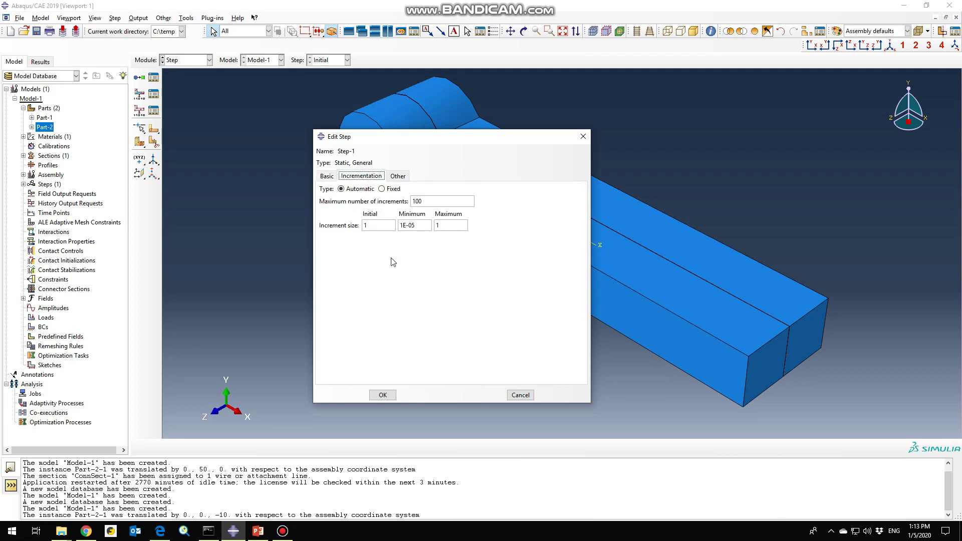
pyautogui.click(366, 225)
pyautogui.press('BackSpace')
pyautogui.write('0.')
pyautogui.moveTo(415, 226); pyautogui.dragTo(396, 228)
pyautogui.write('0.1')
pyautogui.moveTo(441, 226); pyautogui.dragTo(433, 228)
pyautogui.click(383, 395)
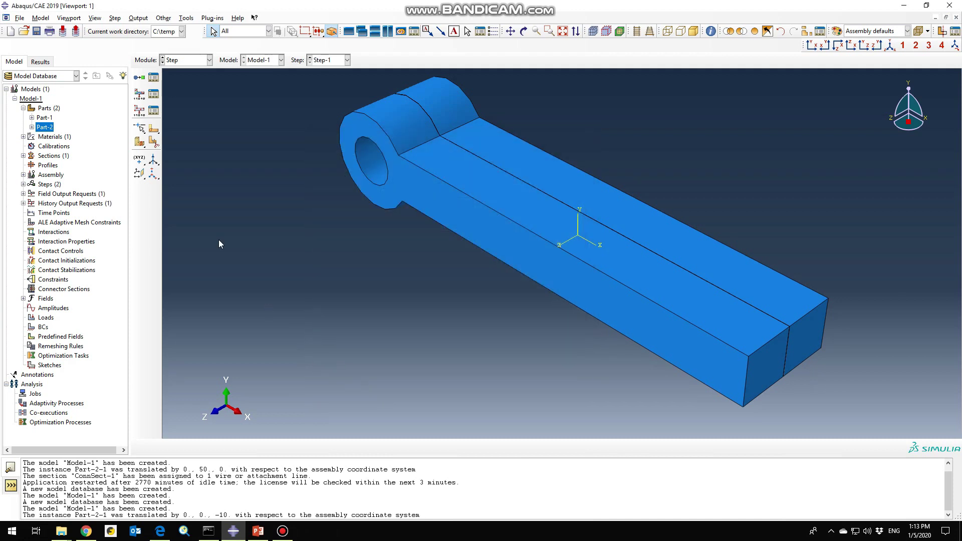
# Switch to the Interaction module and create a reference point at the centre of the hole on the front link's outer face
pyautogui.click(196, 66)
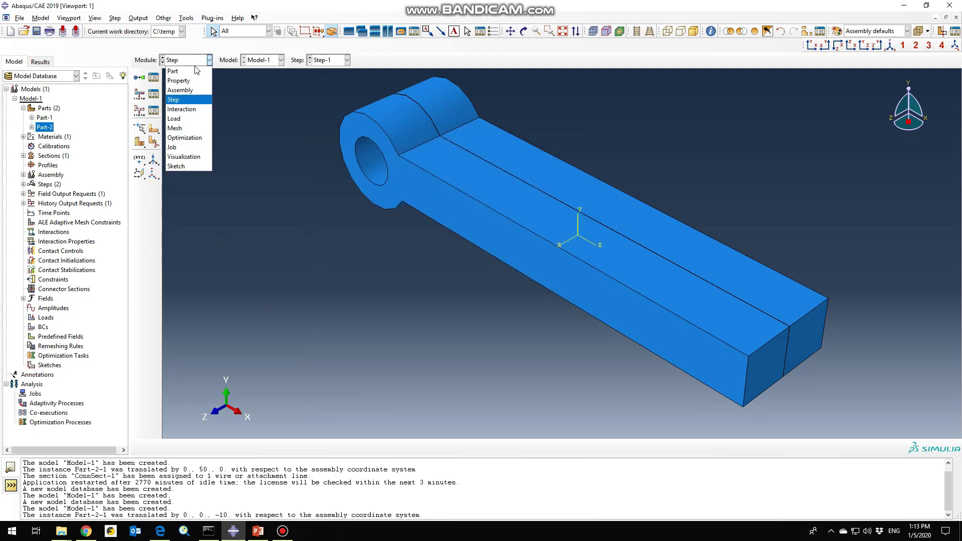
pyautogui.click(184, 111)
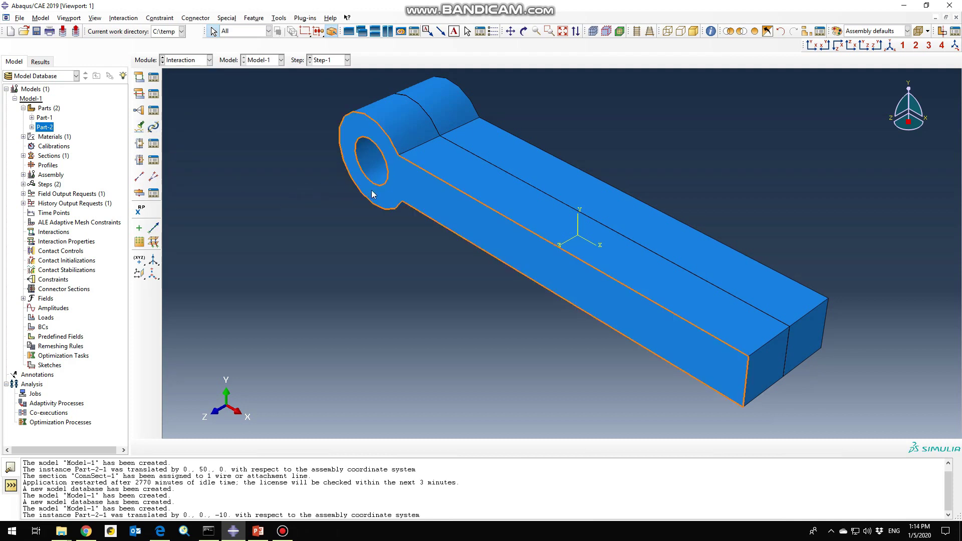
pyautogui.scroll(-1, 373, 195)
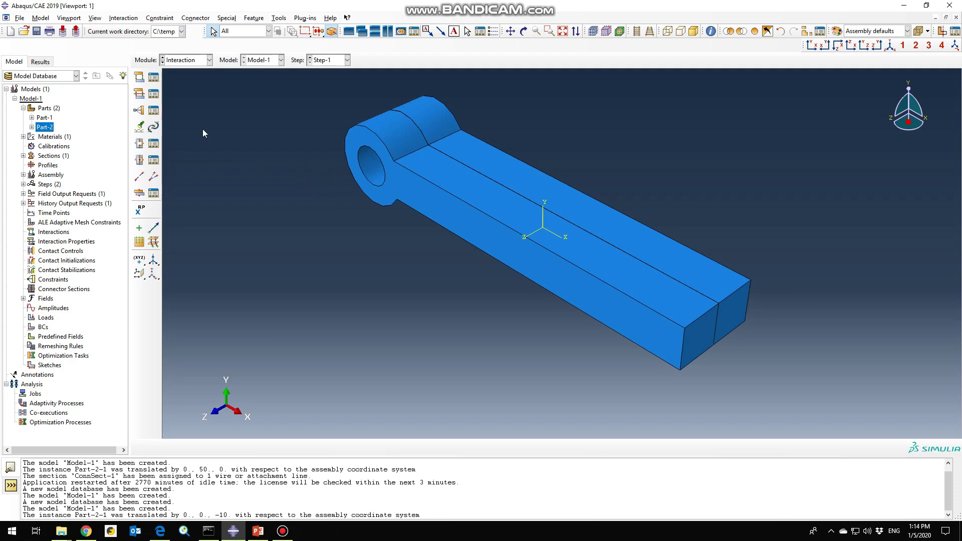
pyautogui.click(278, 18)
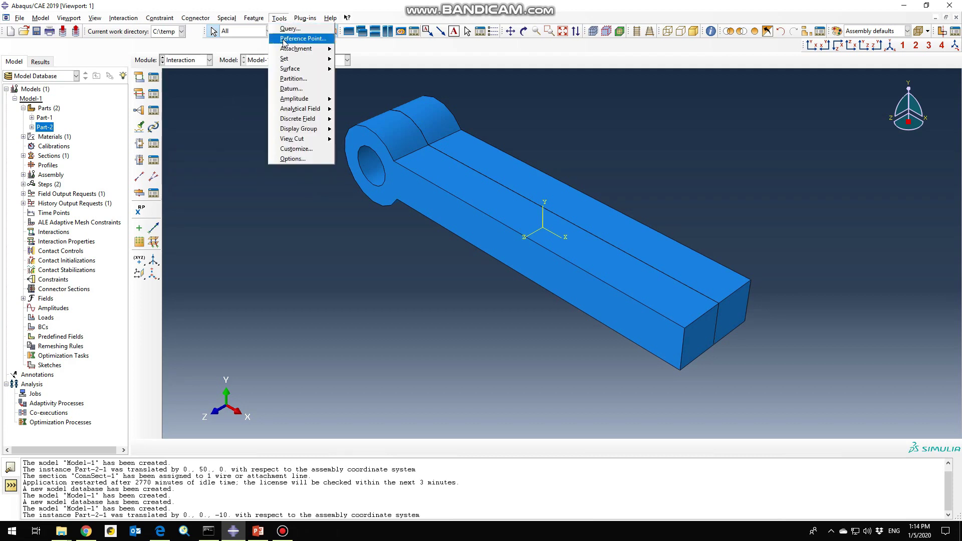
pyautogui.click(283, 37)
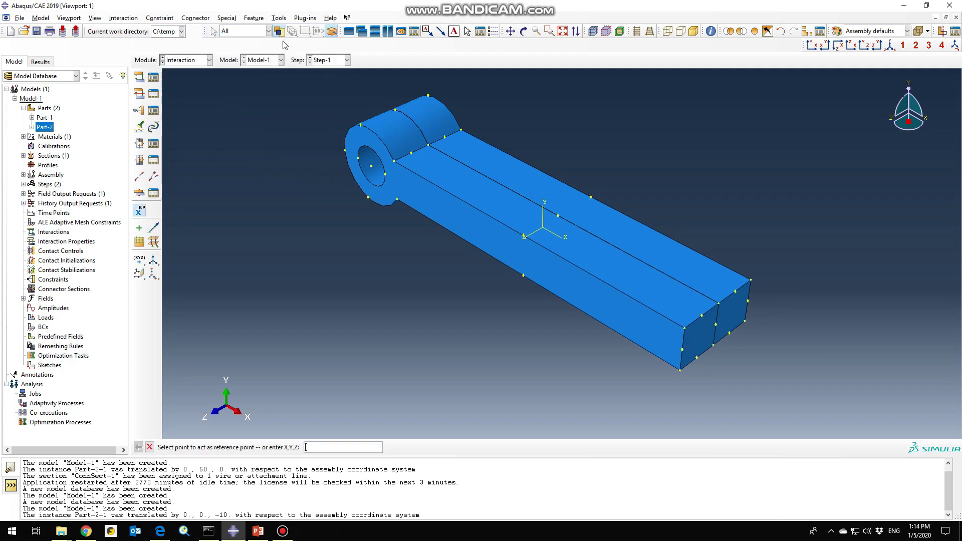
pyautogui.click(371, 166)
# Create a second reference point at the centre of the hole on the rear link's outer face
pyautogui.click(524, 31)
pyautogui.moveTo(506, 201); pyautogui.dragTo(469, 280)
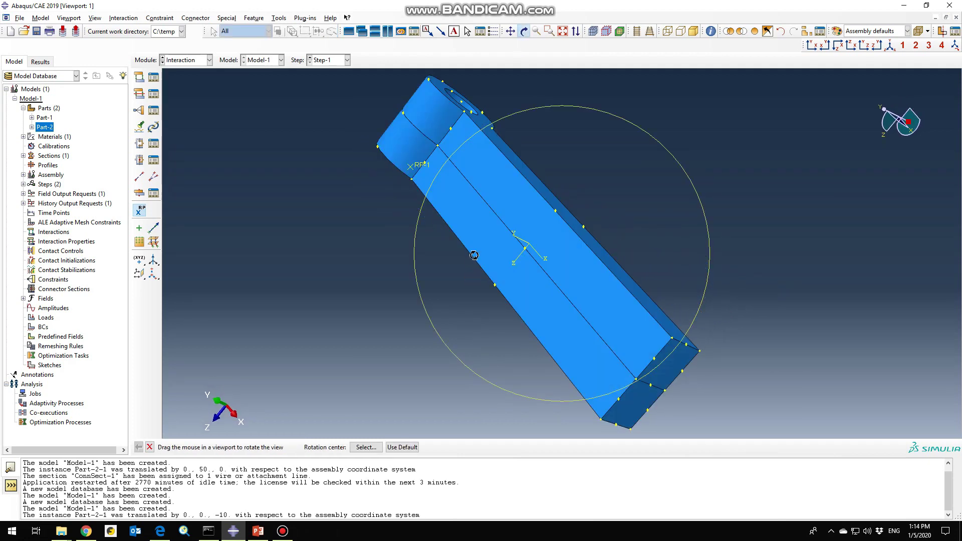
pyautogui.press('Escape')
pyautogui.click(461, 104)
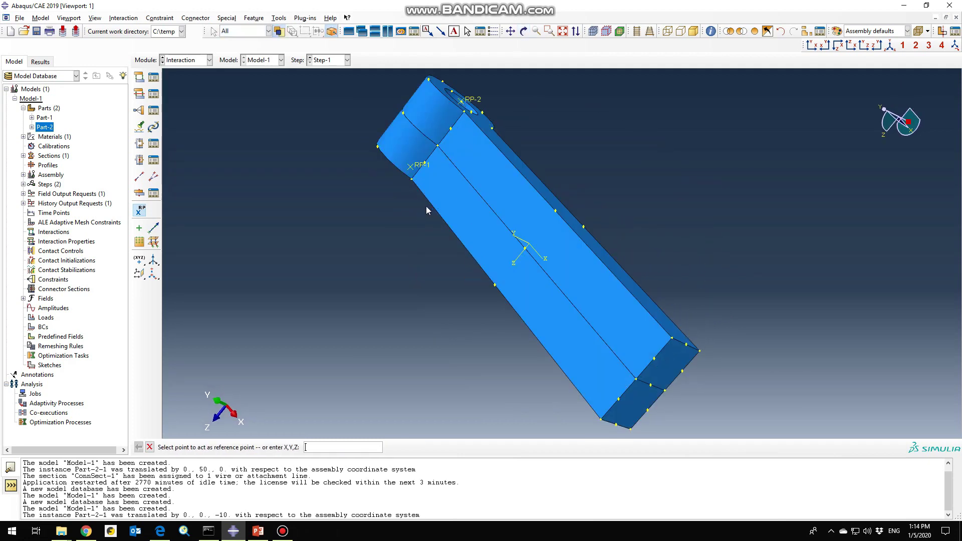
# Create a disjoint polyline wire feature from RP-1 to RP-2, including a set of wires
pyautogui.click(524, 31)
pyautogui.moveTo(461, 244)
pyautogui.mouseDown()
pyautogui.moveTo(515, 183)
pyautogui.moveTo(486, 282)
pyautogui.moveTo(524, 281)
pyautogui.moveTo(492, 266)
pyautogui.mouseUp()
pyautogui.press('Escape')
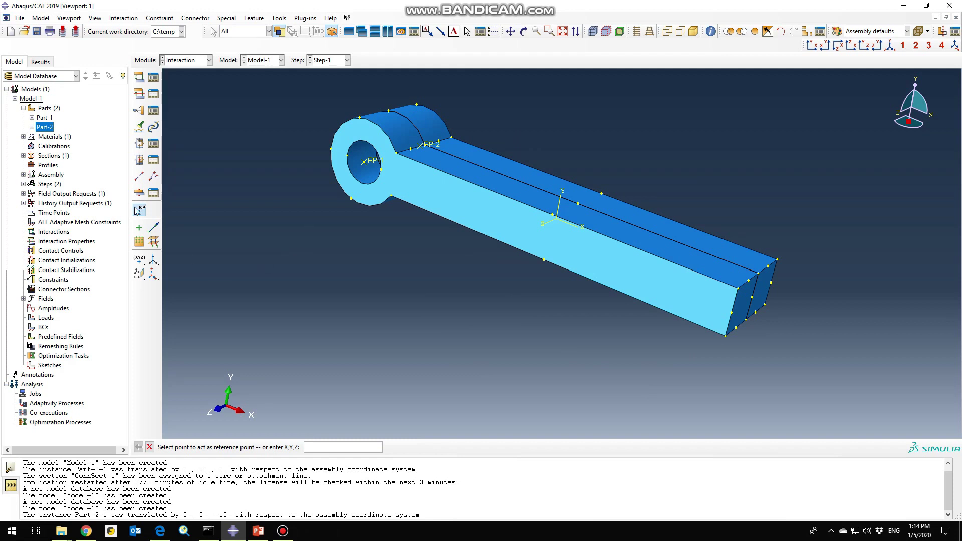
pyautogui.click(138, 179)
pyautogui.click(164, 198)
pyautogui.click(370, 165)
pyautogui.click(430, 145)
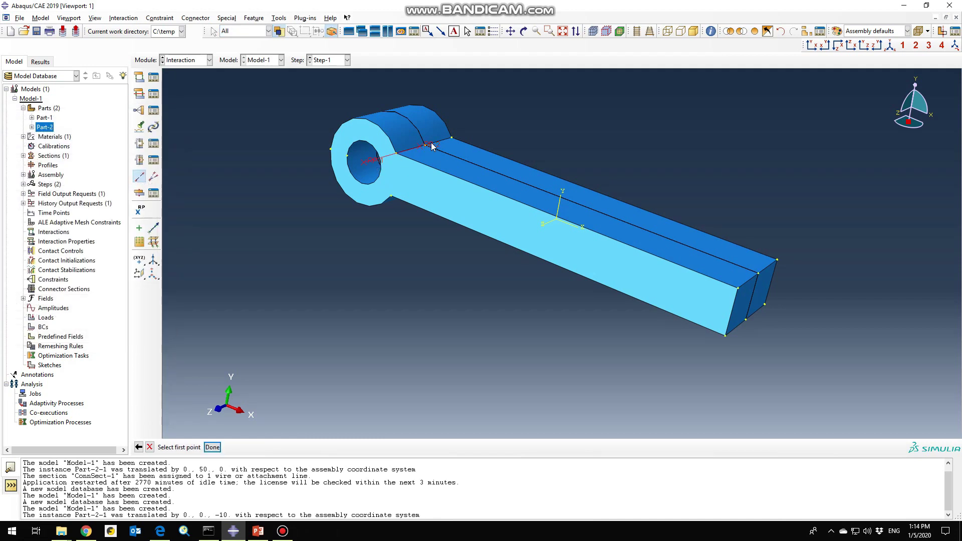
pyautogui.middleClick(277, 265)
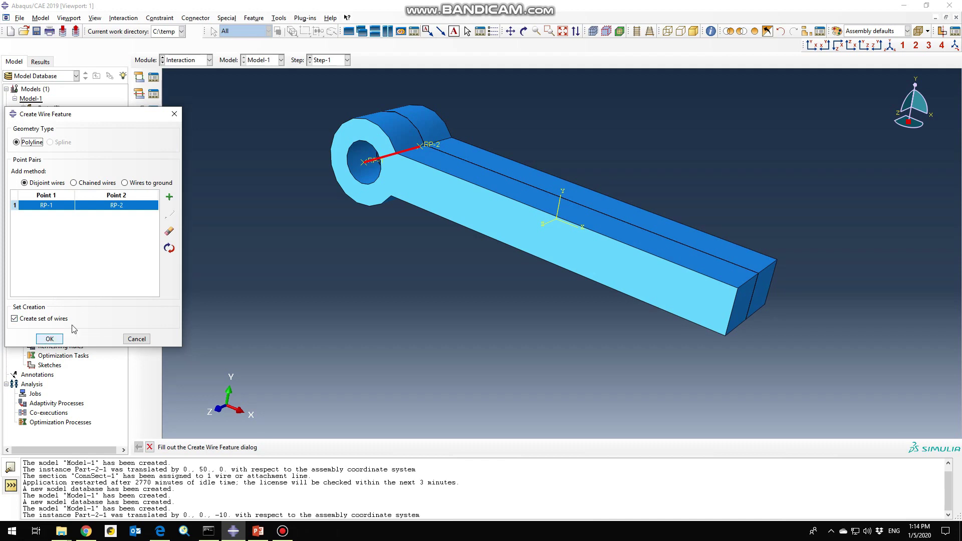
pyautogui.click(50, 339)
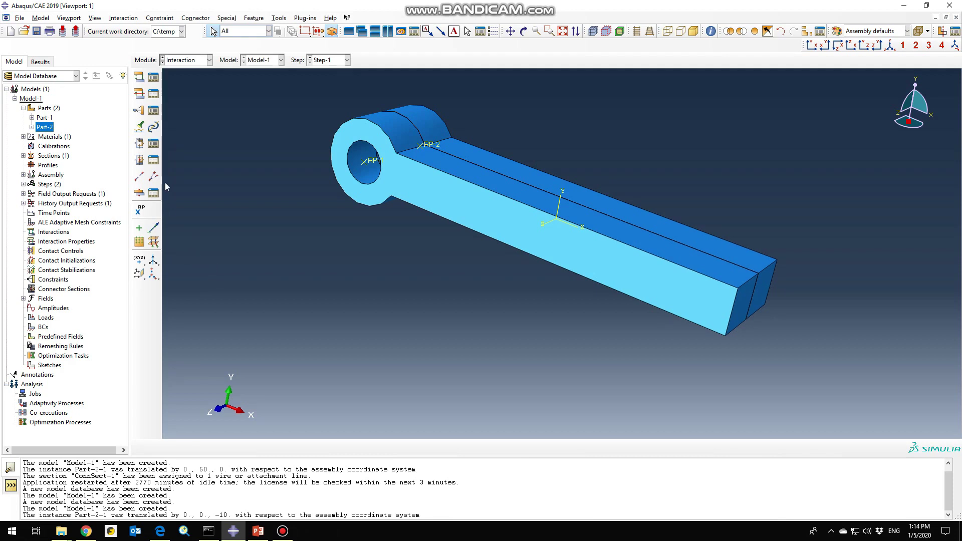
# Create connector section ConnSect-1 with the assembled/complex type Hinge, checking its connection type diagram
pyautogui.click(140, 161)
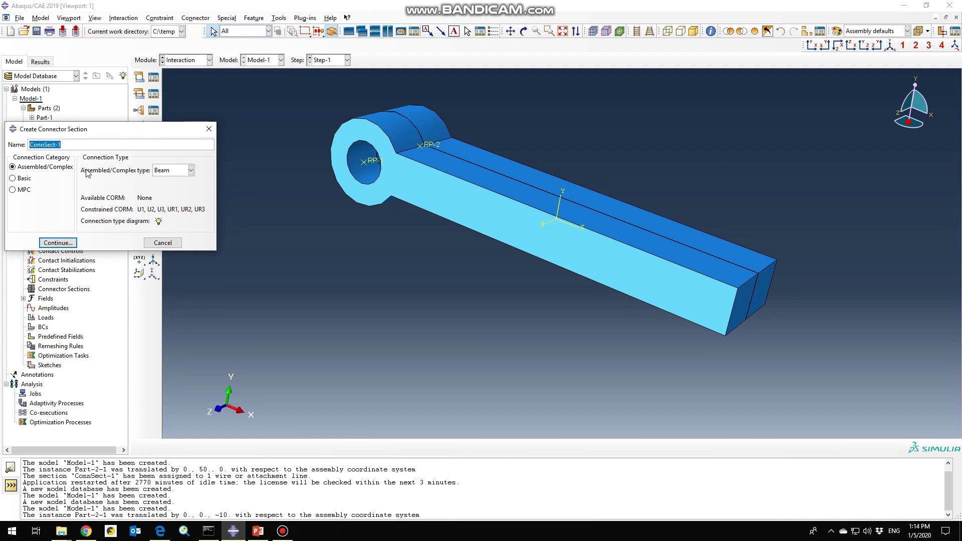
pyautogui.click(173, 171)
pyautogui.click(178, 224)
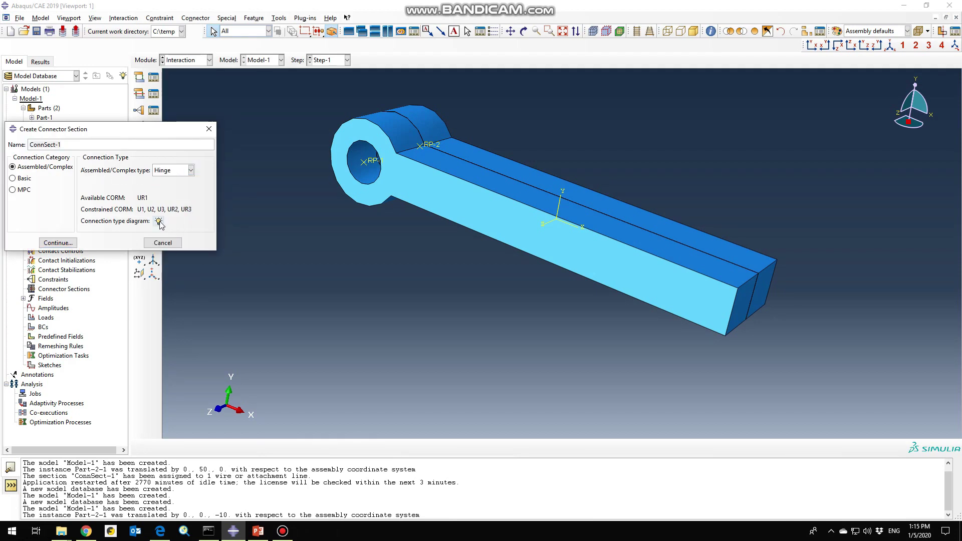
pyautogui.click(159, 222)
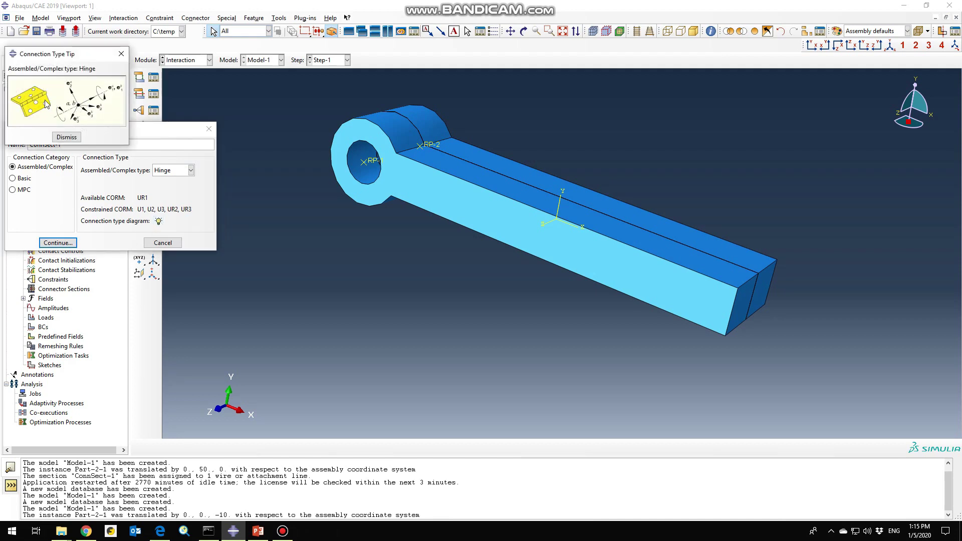
pyautogui.click(75, 139)
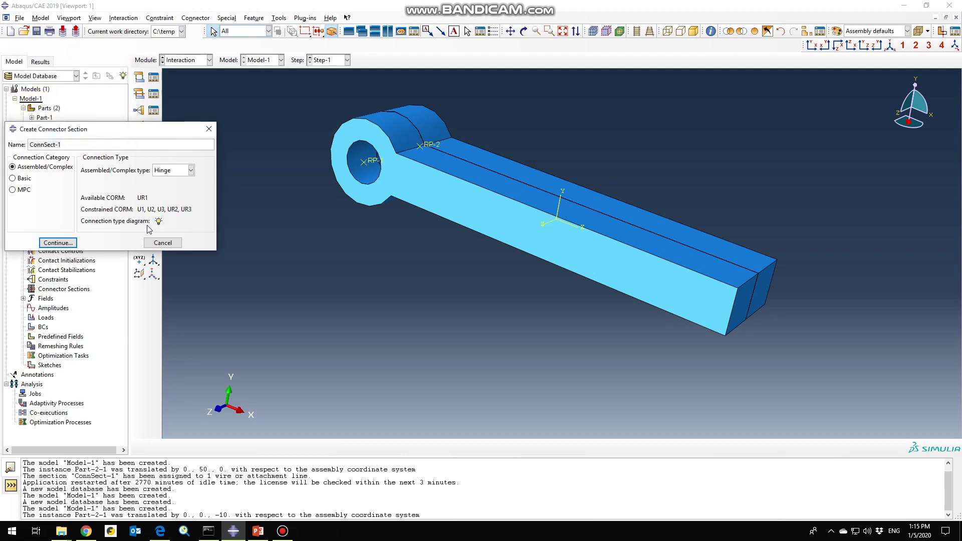
pyautogui.click(61, 244)
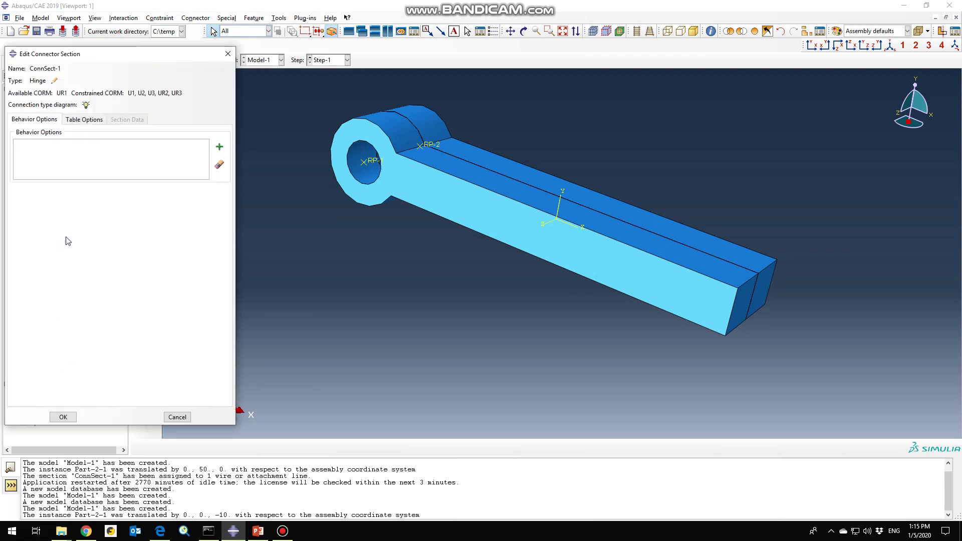
# Add predefined friction behavior with penalty formulation to ConnSect-1, fill in the friction coefficient, and accept the connector section
pyautogui.click(219, 148)
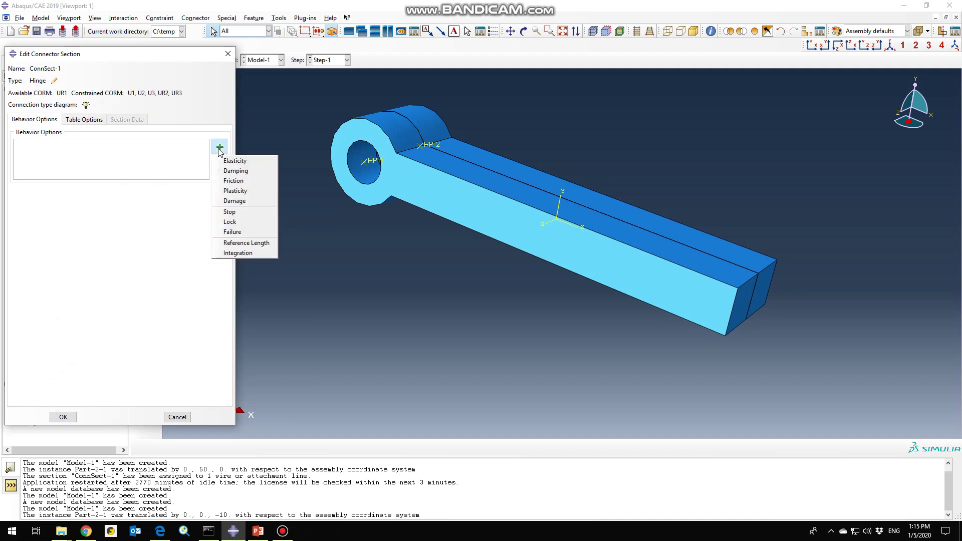
pyautogui.press('Escape')
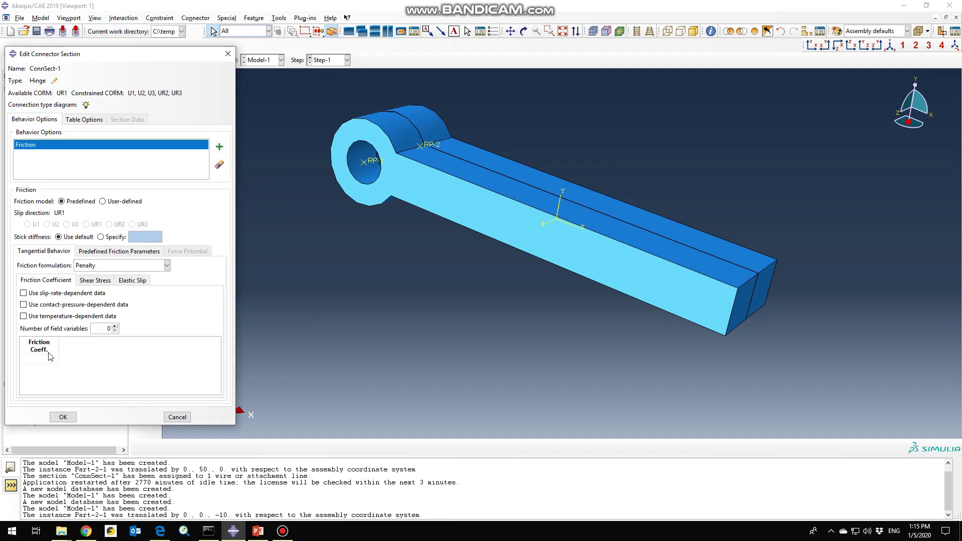
pyautogui.click(43, 357)
pyautogui.click(64, 418)
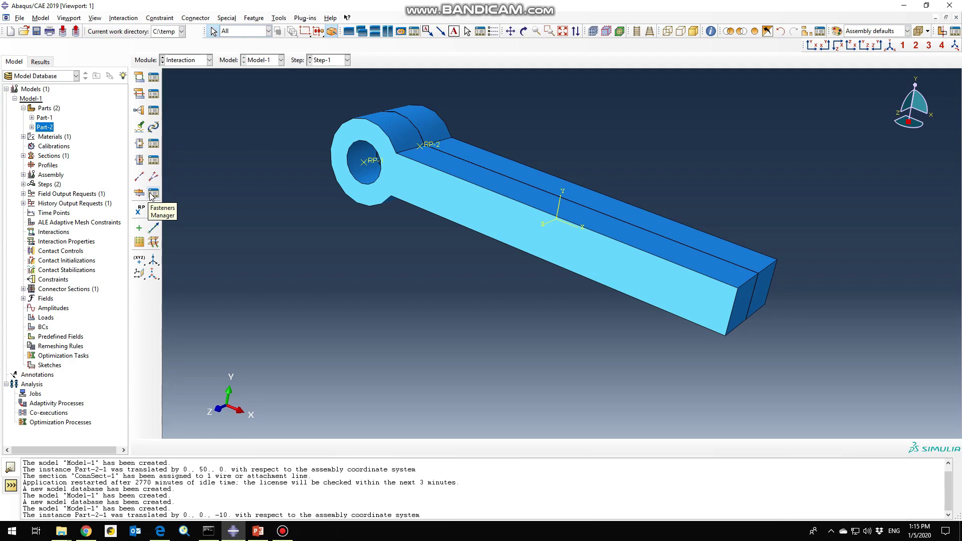
# Begin a connector section assignment for the RP-1 to RP-2 wire, creating a rectangular datum CSYS at RP-1 with X toward RP-2 and Y along the link
pyautogui.click(140, 143)
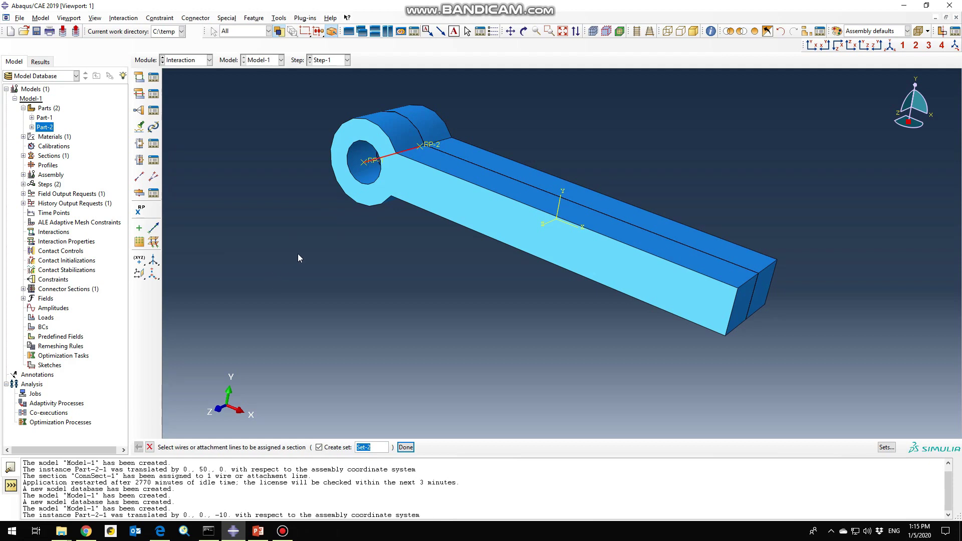
pyautogui.middleClick(300, 230)
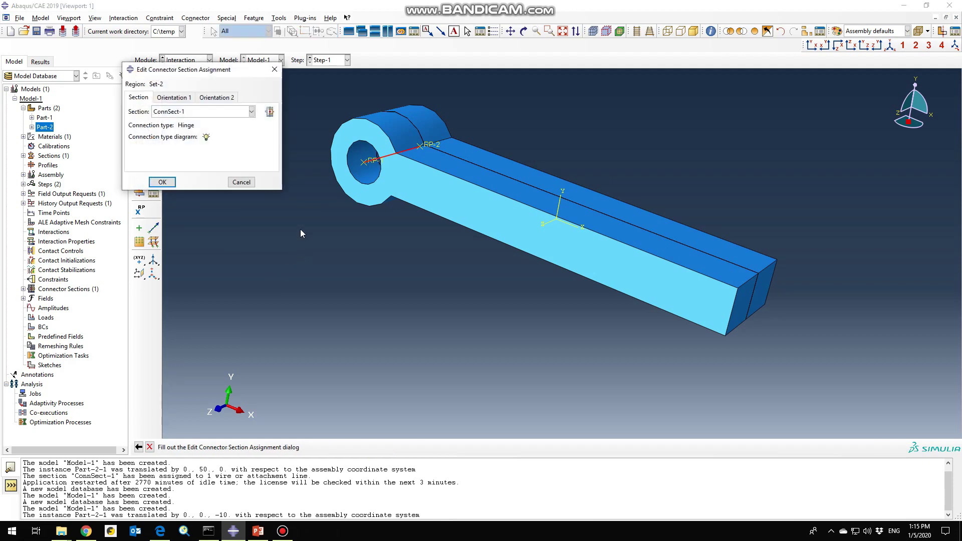
pyautogui.click(176, 98)
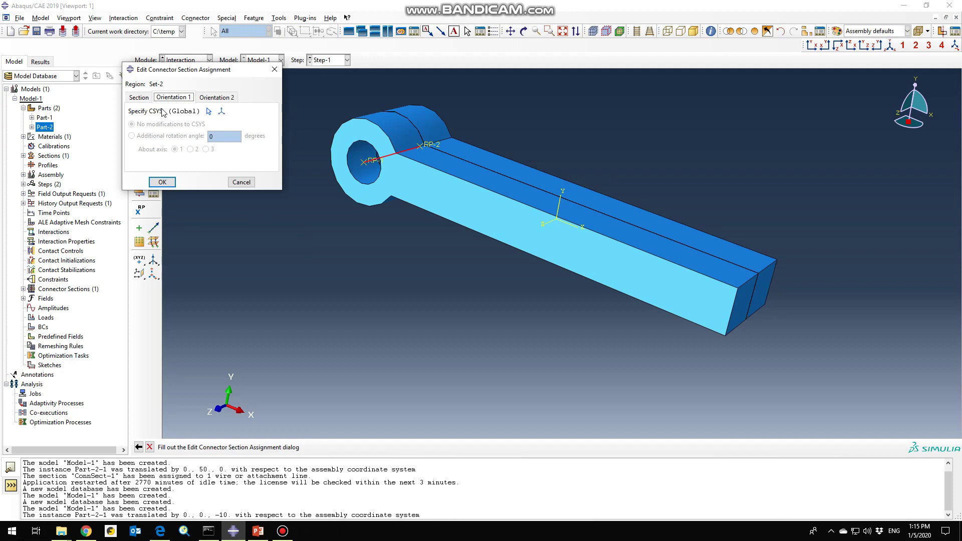
pyautogui.click(222, 112)
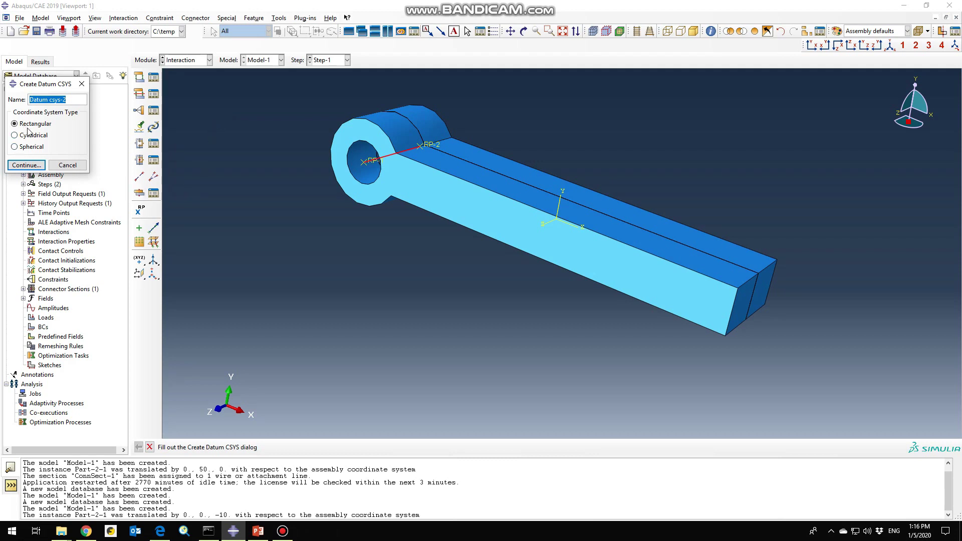
pyautogui.click(29, 168)
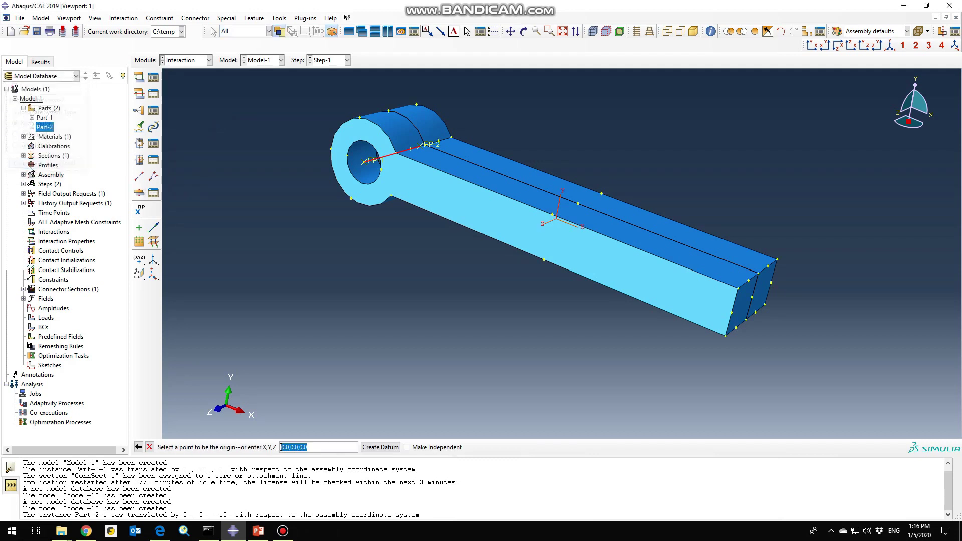
pyautogui.click(369, 160)
pyautogui.click(431, 146)
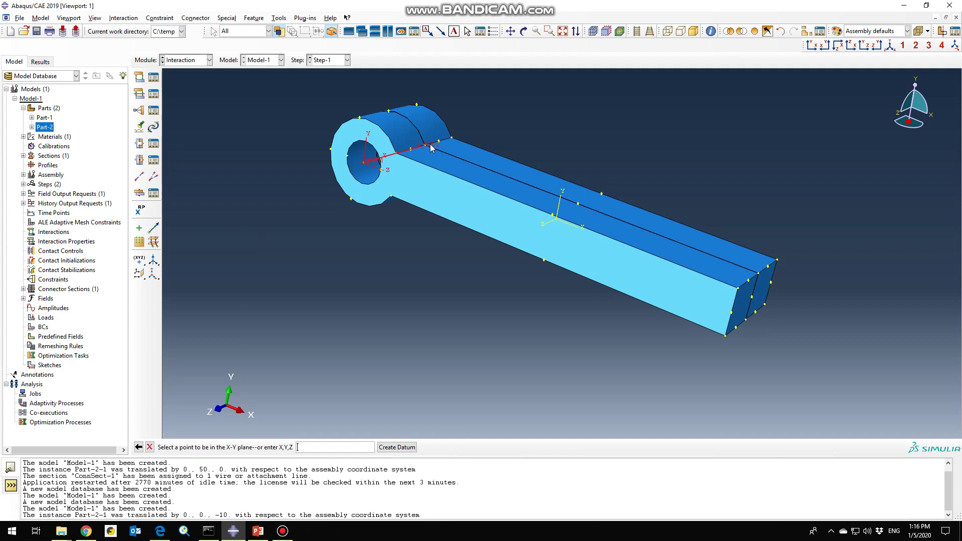
pyautogui.click(382, 172)
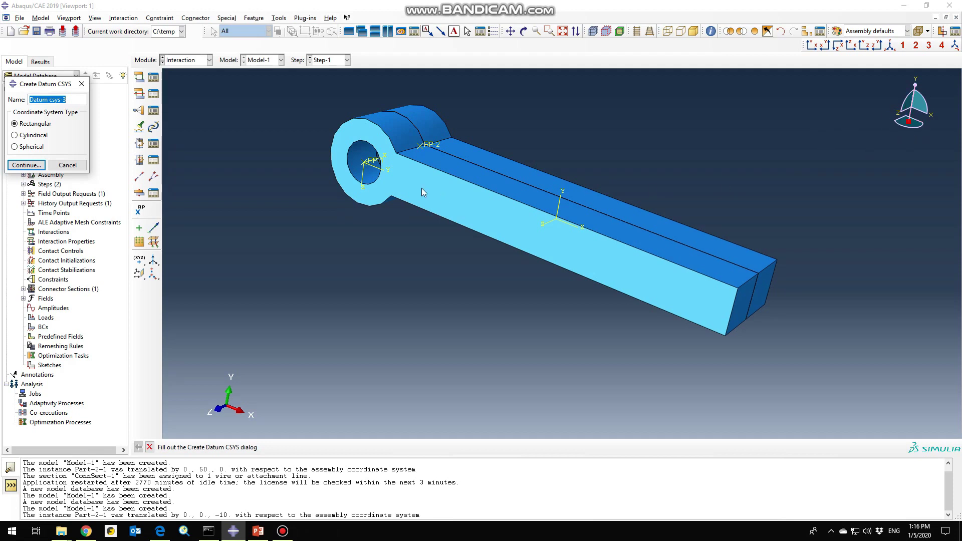
pyautogui.click(52, 167)
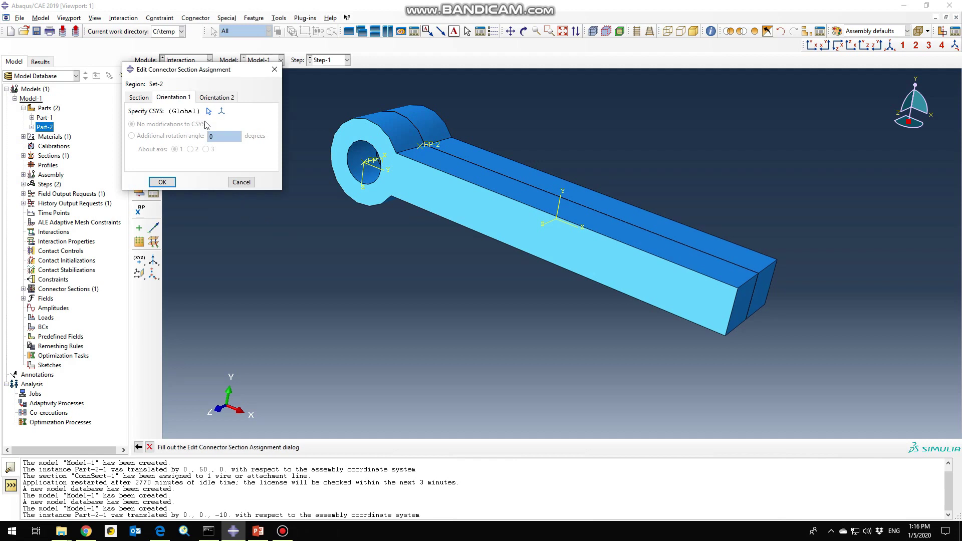
# Use the datum CSYS at RP-1 as Orientation 1 and accept the ConnSect-1 assignment to the wire
pyautogui.click(210, 111)
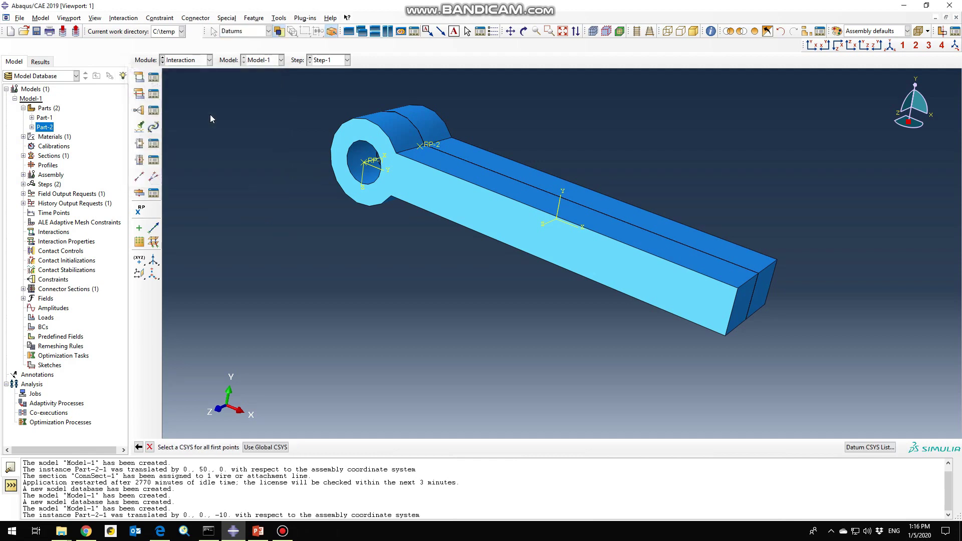
pyautogui.click(382, 173)
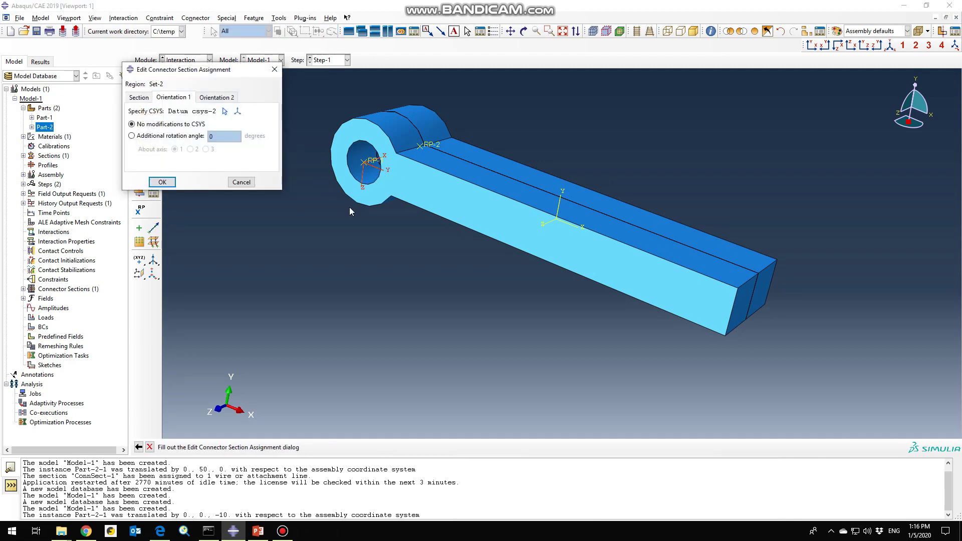
pyautogui.click(162, 182)
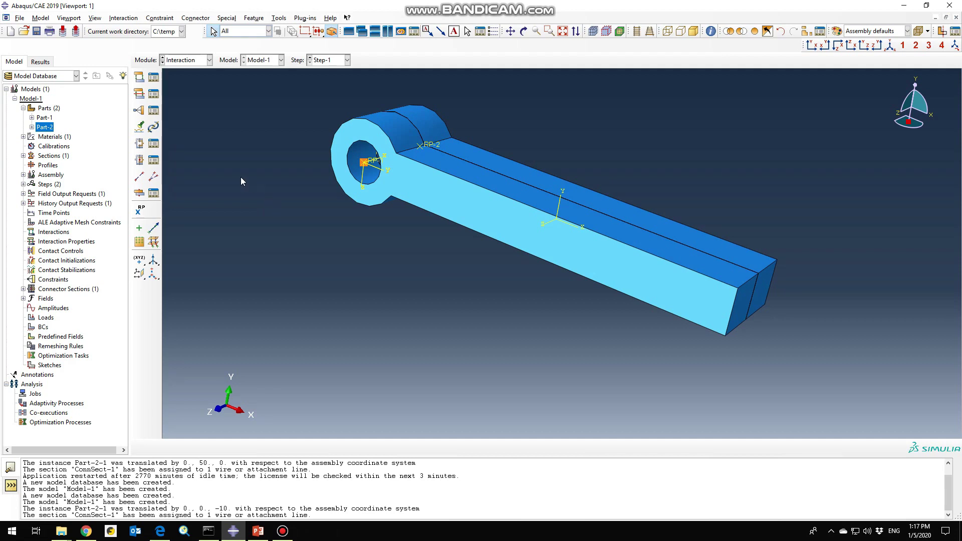
# Create a display body constraint on the front link, Part-1-1, with motion control set to No motion
pyautogui.click(139, 111)
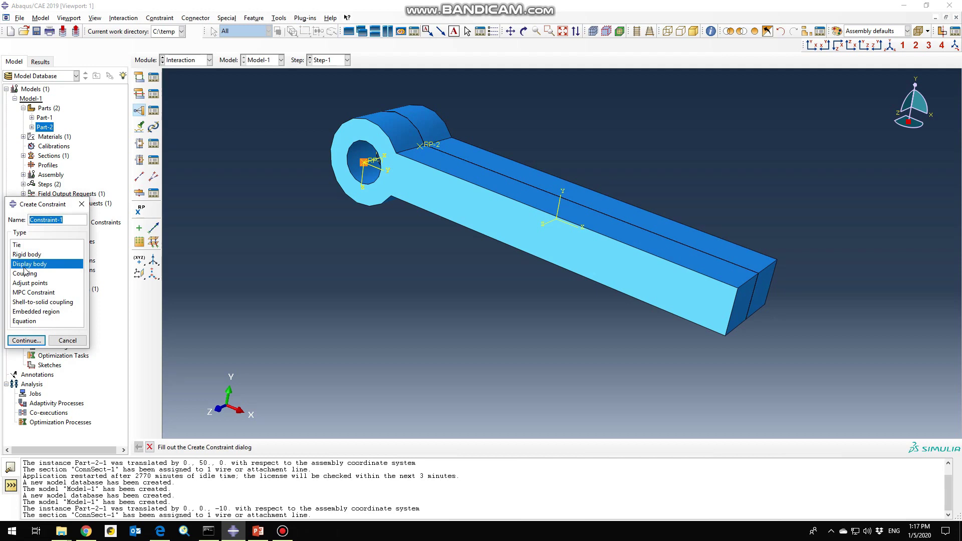
pyautogui.click(24, 342)
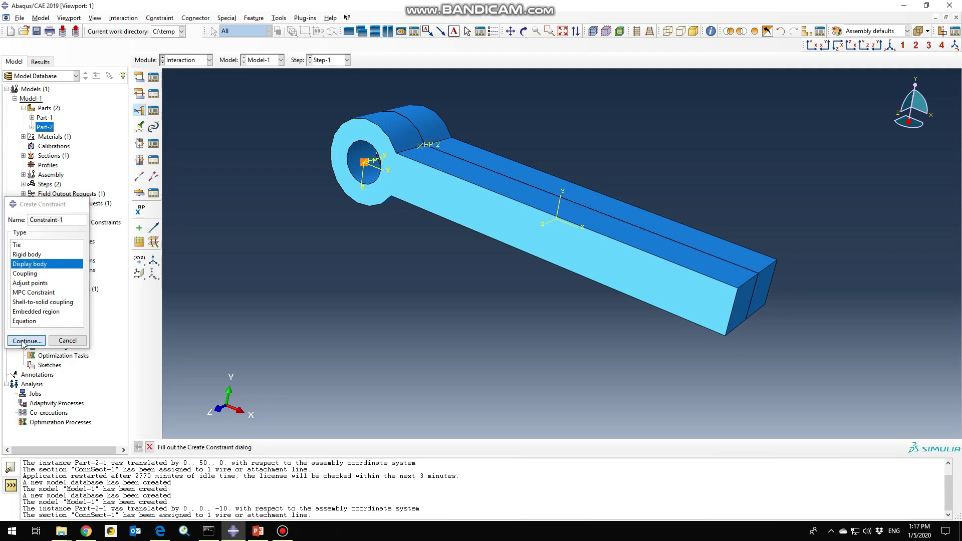
pyautogui.click(449, 196)
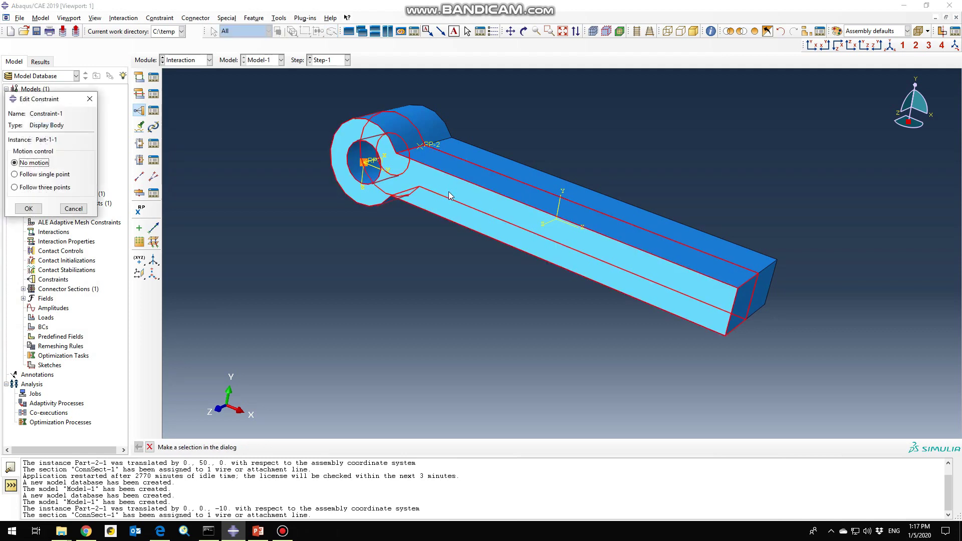
pyautogui.click(36, 208)
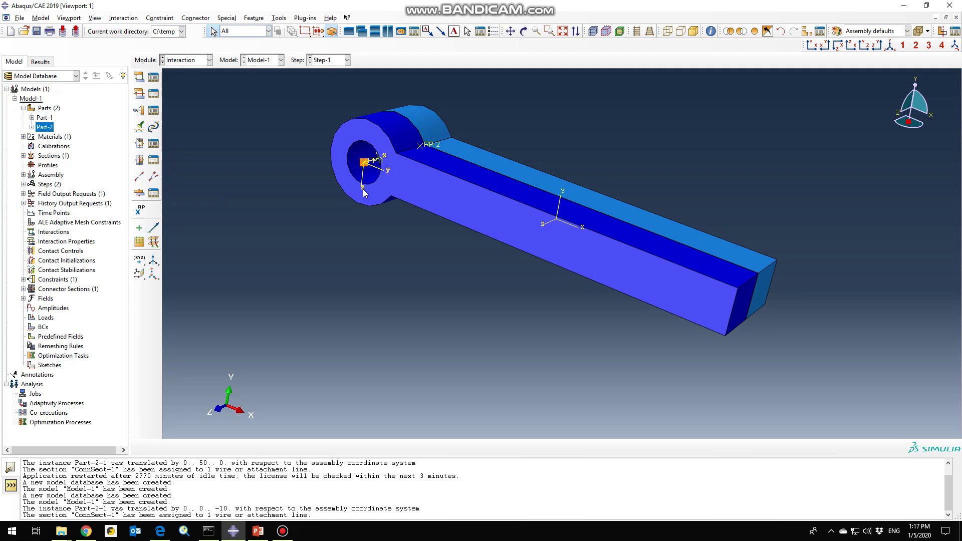
# Create a display body constraint on the rear link, Part-2-1, that follows the single point RP-2
pyautogui.click(140, 111)
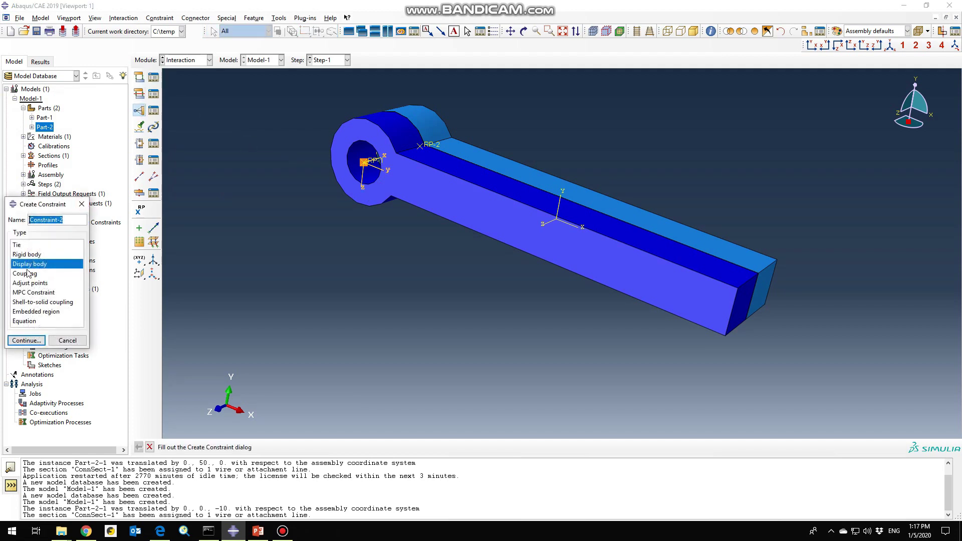
pyautogui.click(30, 341)
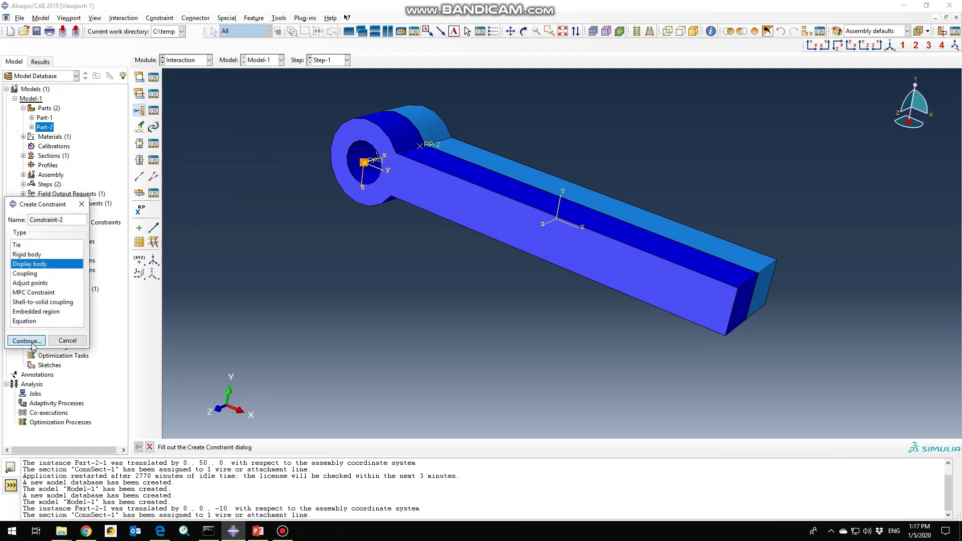
pyautogui.click(453, 150)
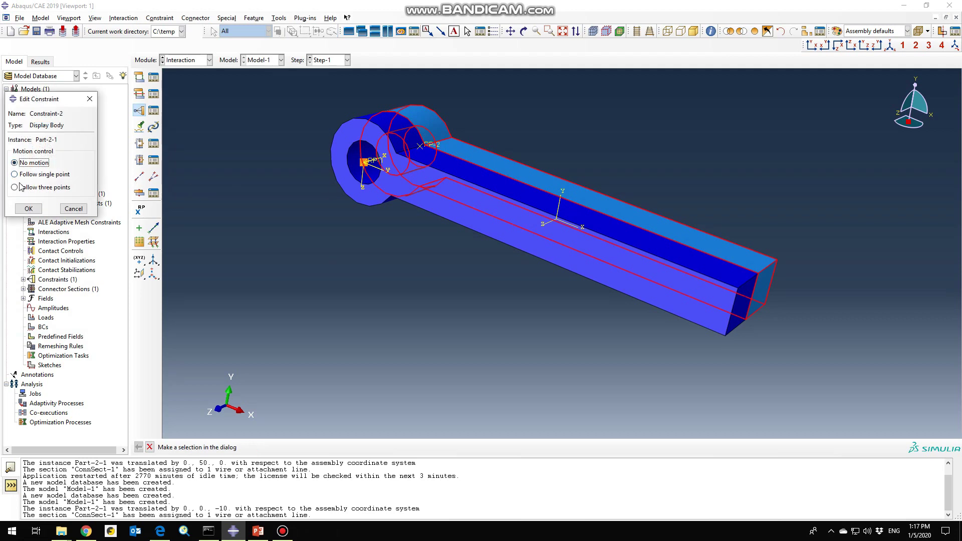
pyautogui.click(19, 175)
pyautogui.click(86, 176)
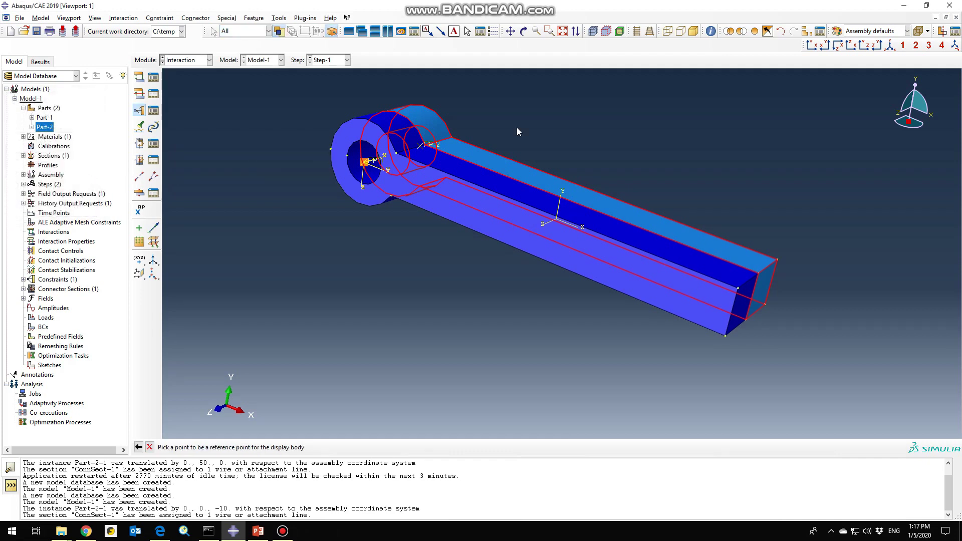
pyautogui.click(430, 147)
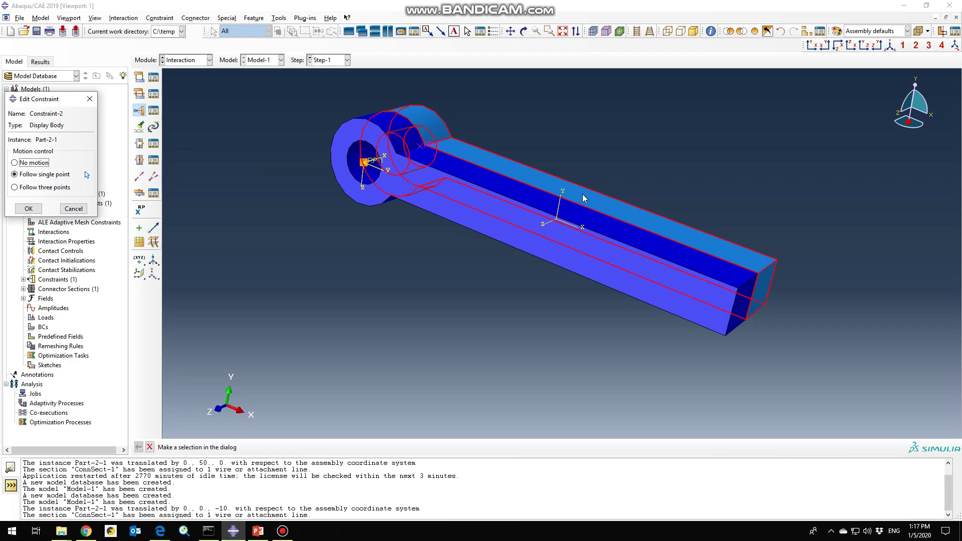
pyautogui.click(31, 210)
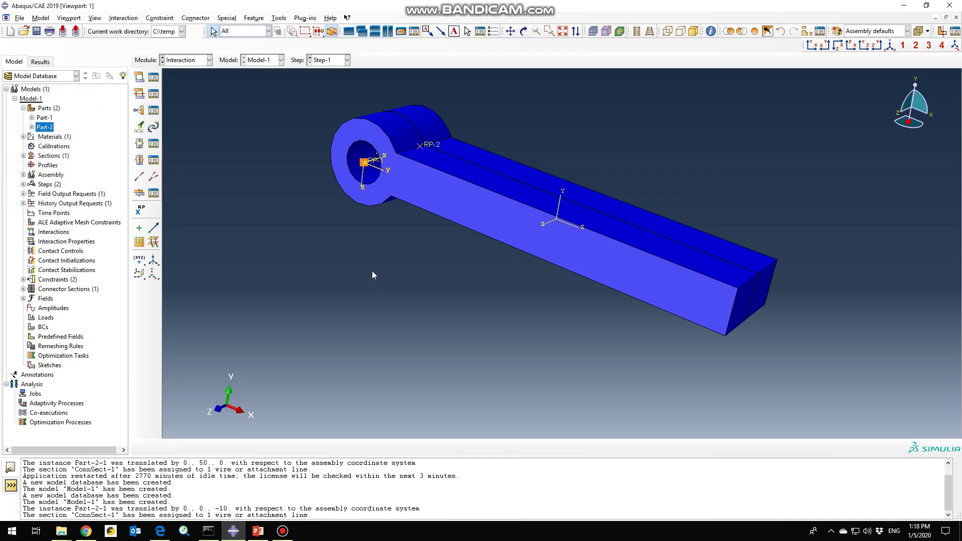
# In the Load module, create an Encastre boundary condition in Step-1 on RP-1, using the datum CSYS at the hole centre
pyautogui.click(209, 60)
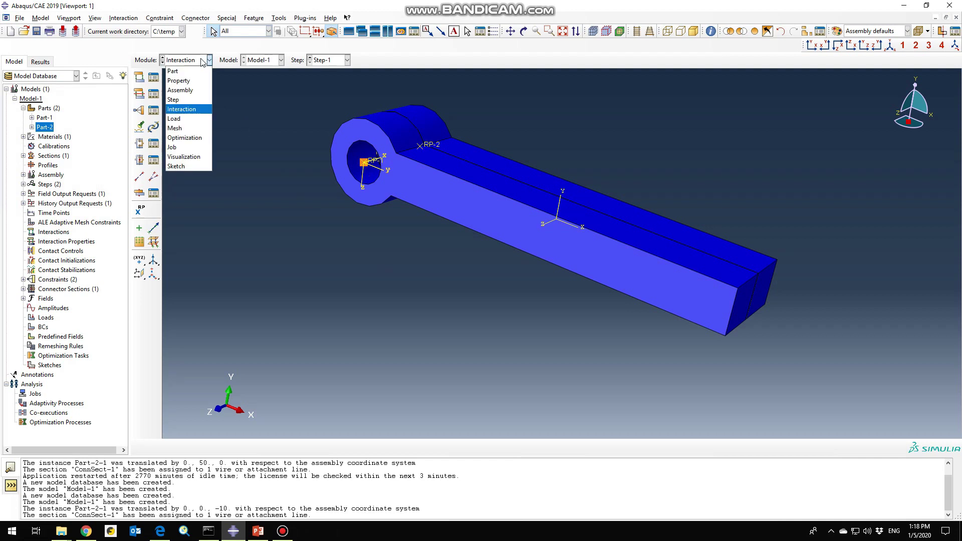
pyautogui.click(178, 120)
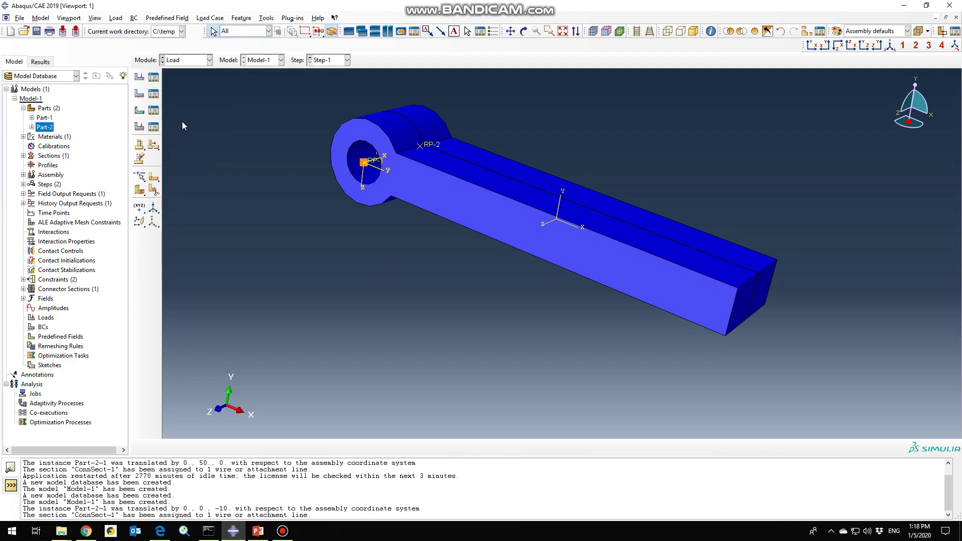
pyautogui.click(139, 94)
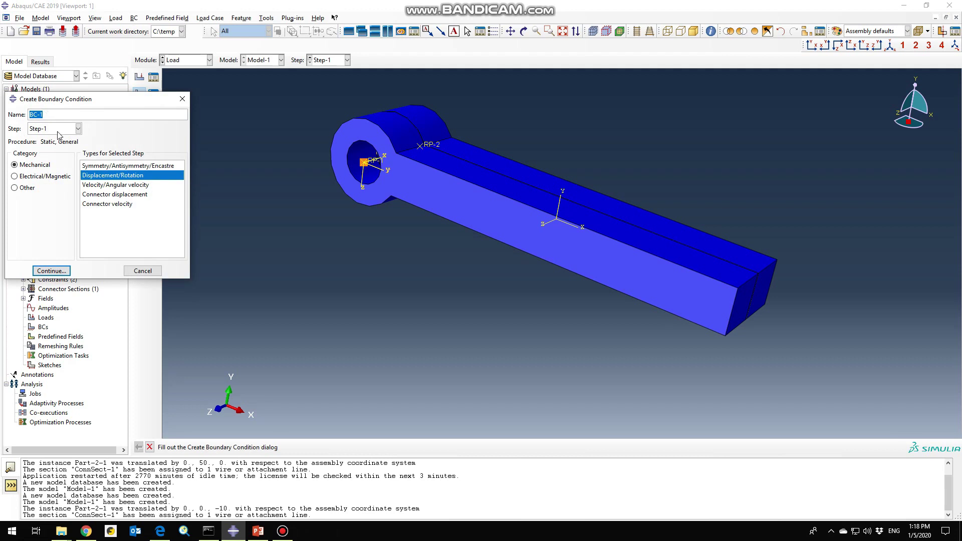
pyautogui.click(99, 167)
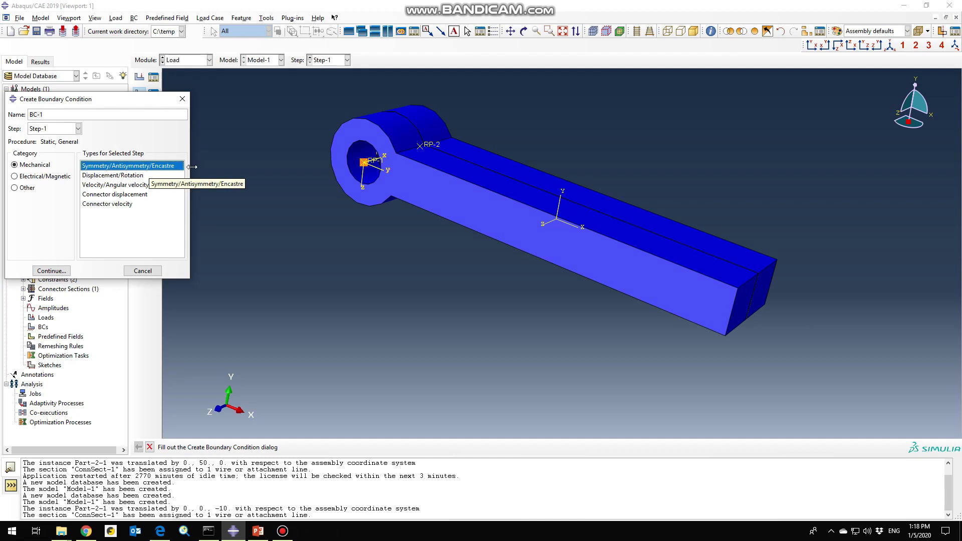
pyautogui.click(51, 271)
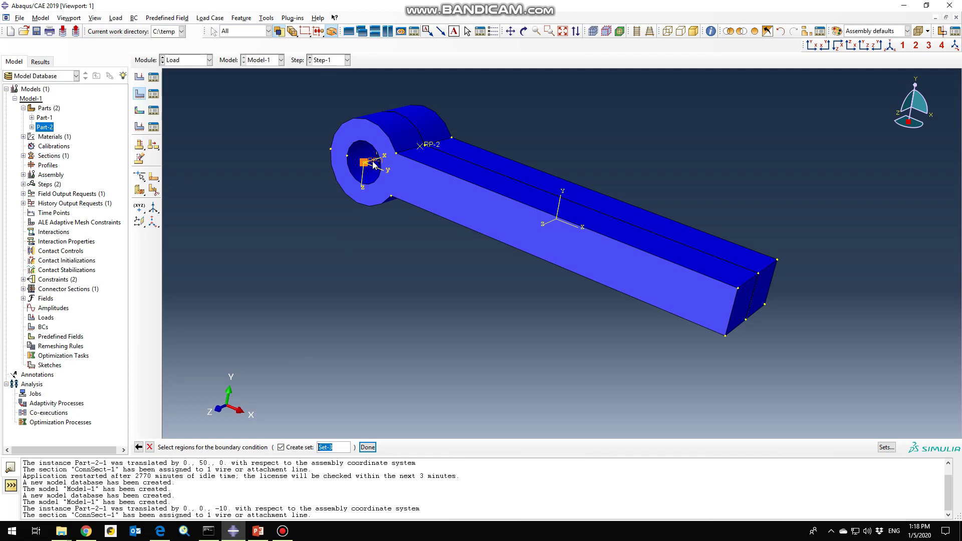
pyautogui.middleClick(334, 389)
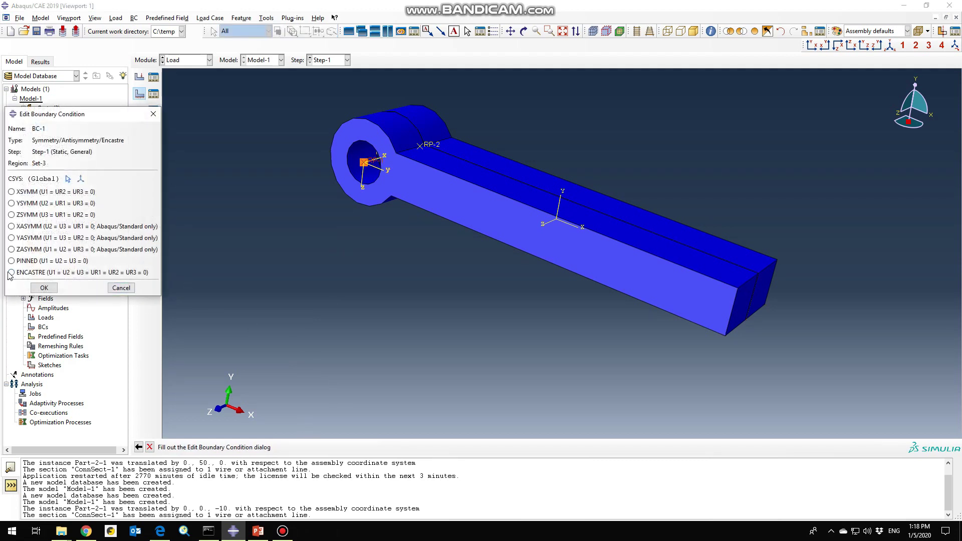
pyautogui.click(11, 273)
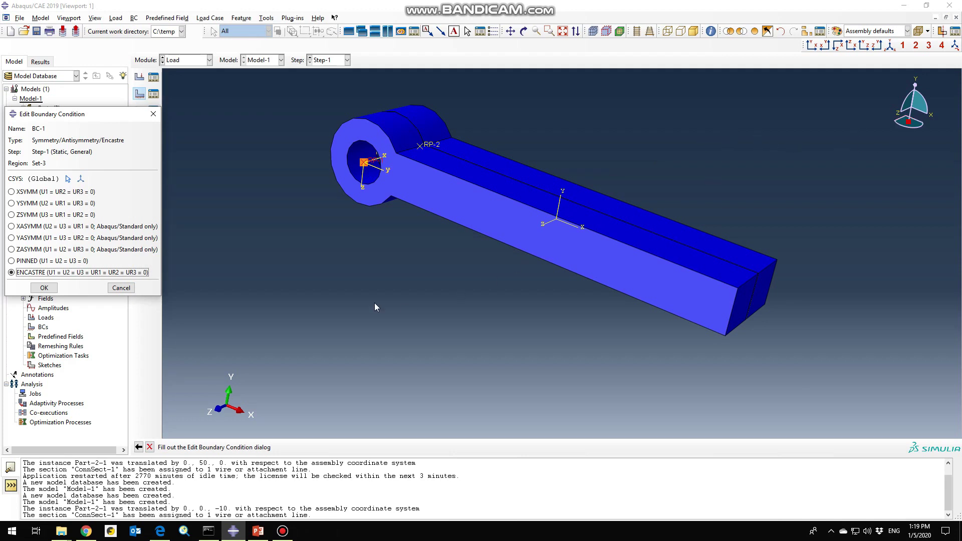
pyautogui.click(68, 180)
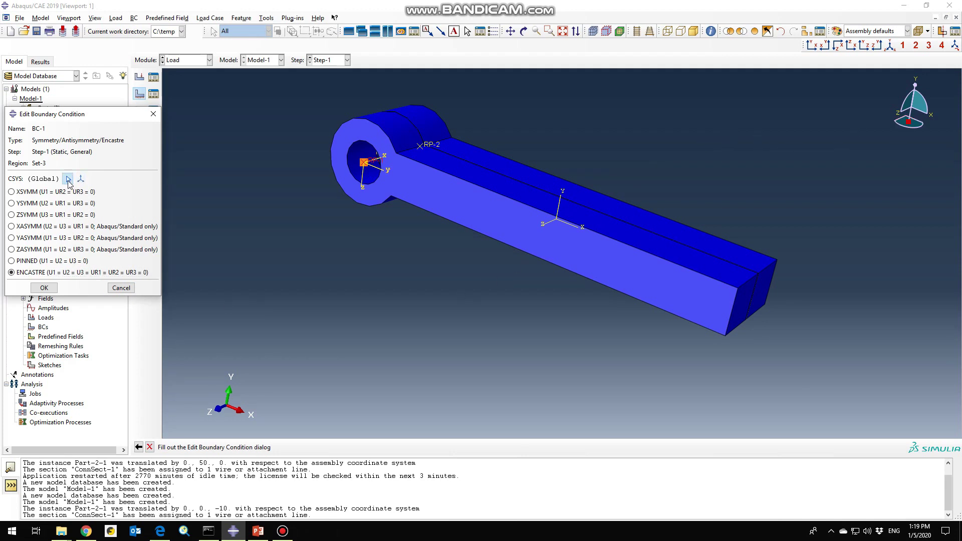
pyautogui.click(364, 181)
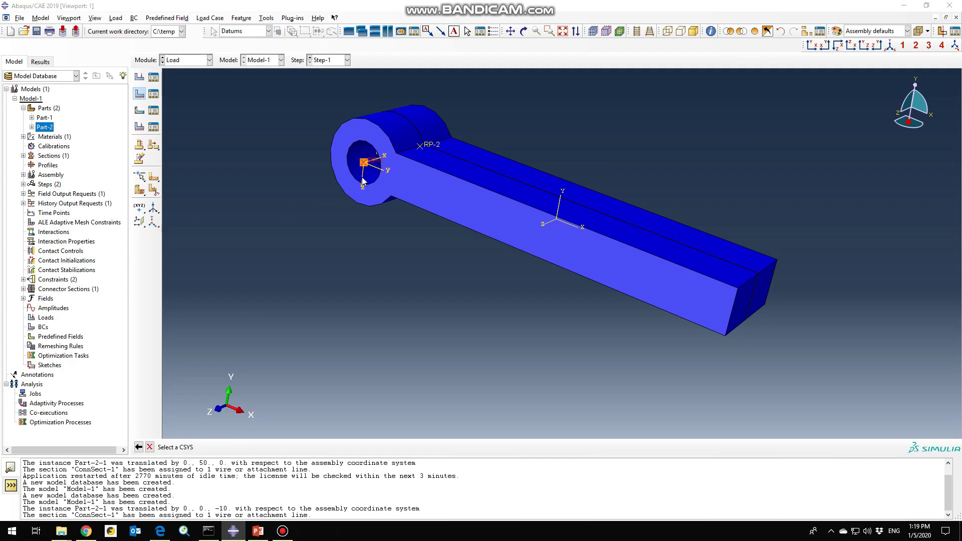
pyautogui.click(43, 288)
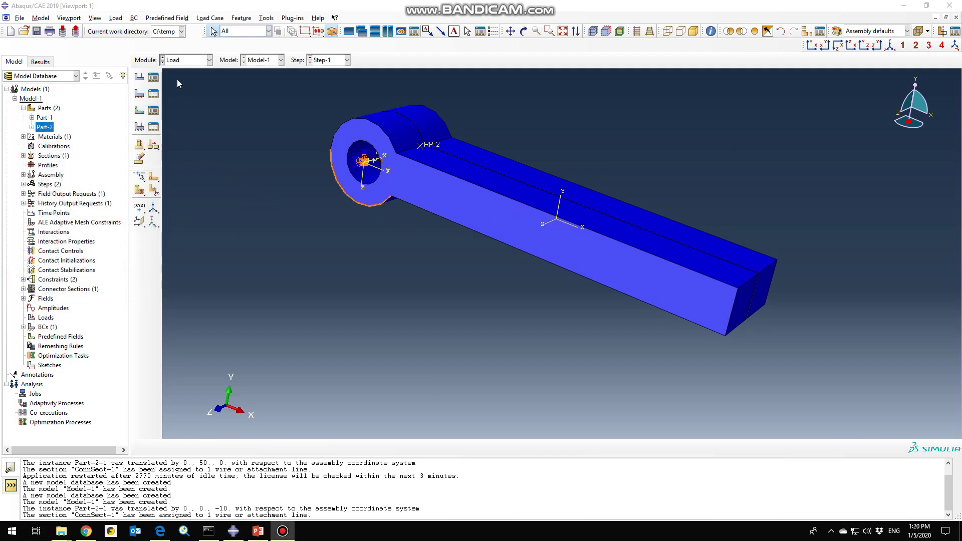
# Start a mechanical Displacement/Rotation boundary condition in Step-1 on the reference point RP-2
pyautogui.click(140, 94)
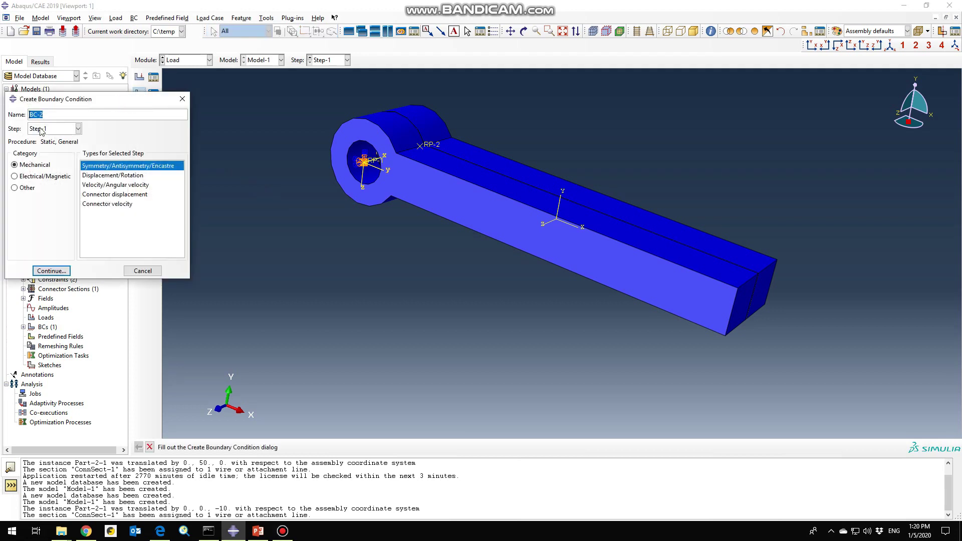
pyautogui.click(89, 178)
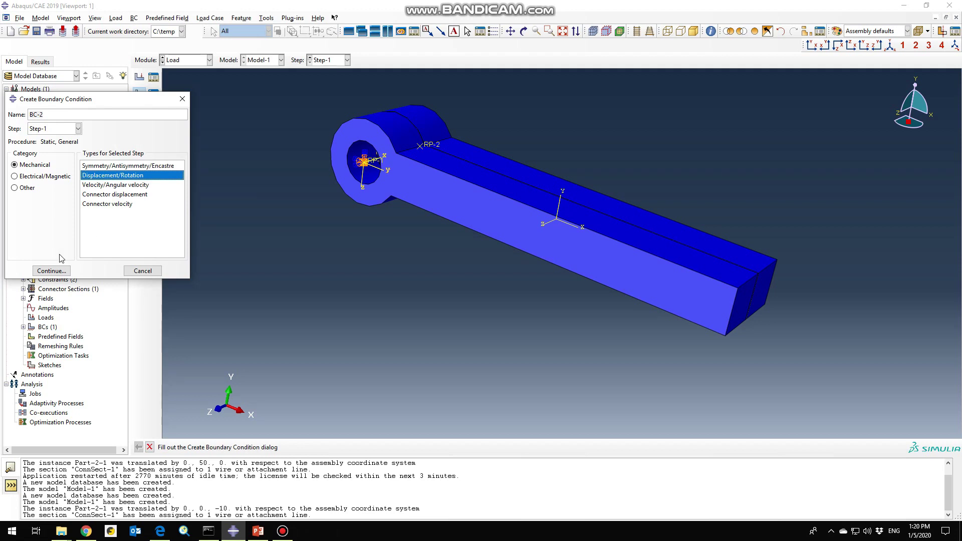
pyautogui.click(55, 271)
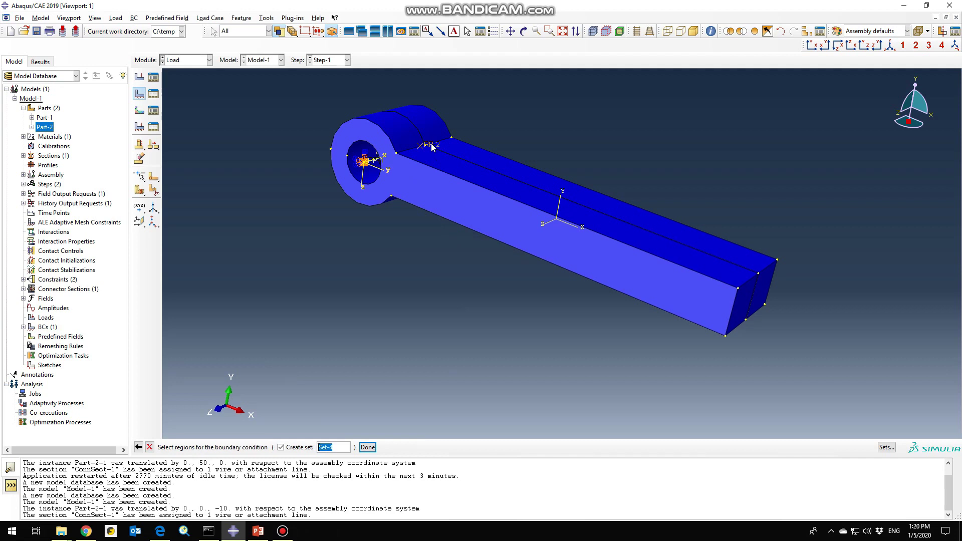
pyautogui.middleClick(340, 327)
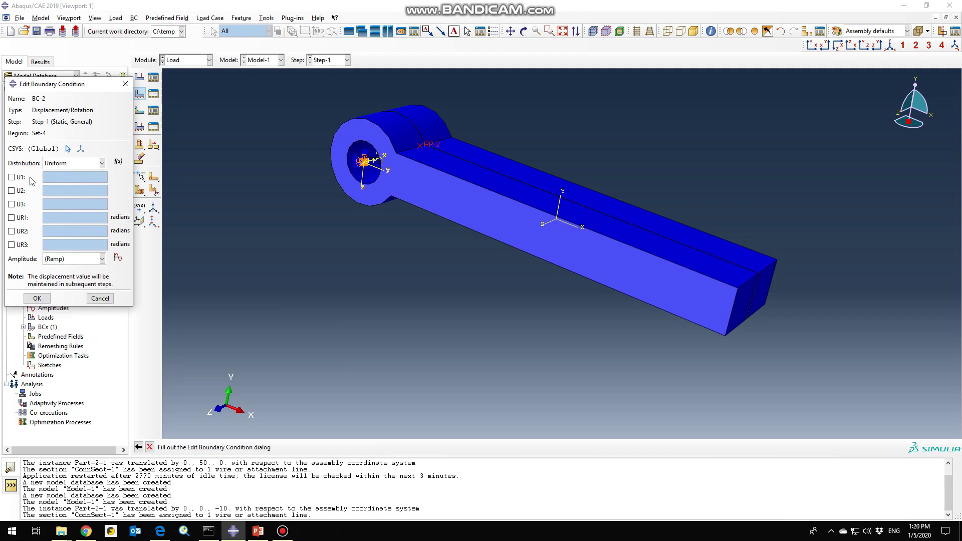
# Set UR1 to 3.14 radians and U1, U2, U3, UR2 and UR3 to 0 in the datum CSYS at the hole centre
pyautogui.click(11, 177)
pyautogui.click(11, 191)
pyautogui.click(12, 204)
pyautogui.click(11, 218)
pyautogui.click(11, 231)
pyautogui.click(11, 245)
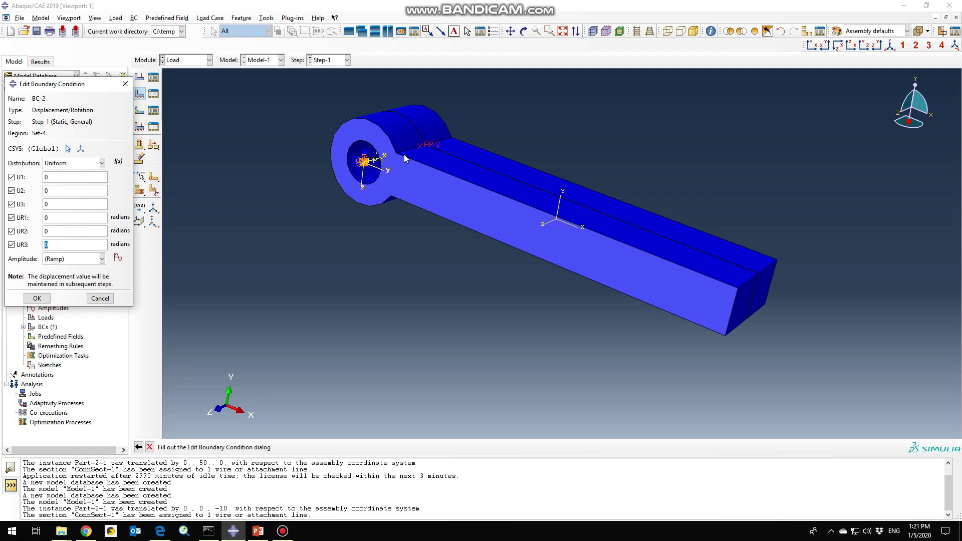
pyautogui.click(11, 218)
pyautogui.click(11, 219)
pyautogui.click(68, 149)
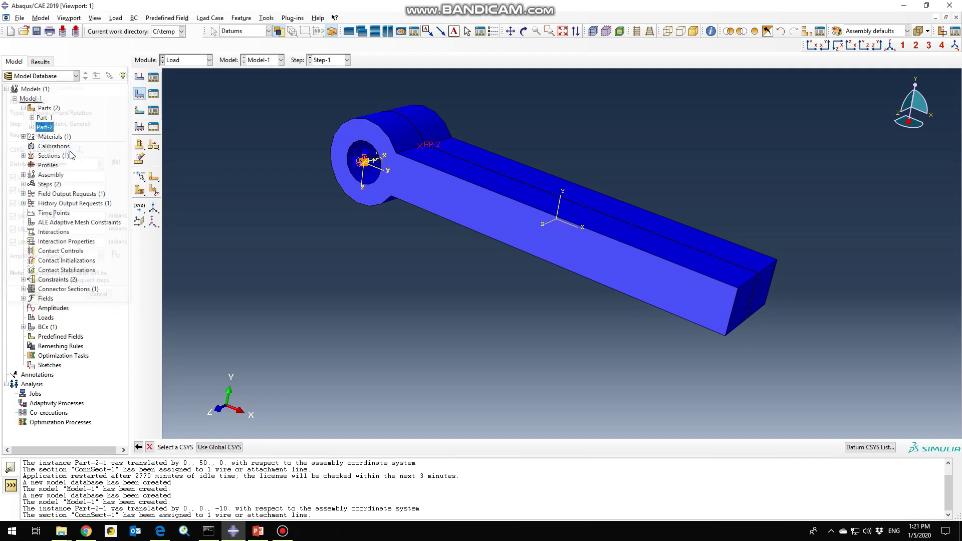
pyautogui.click(380, 172)
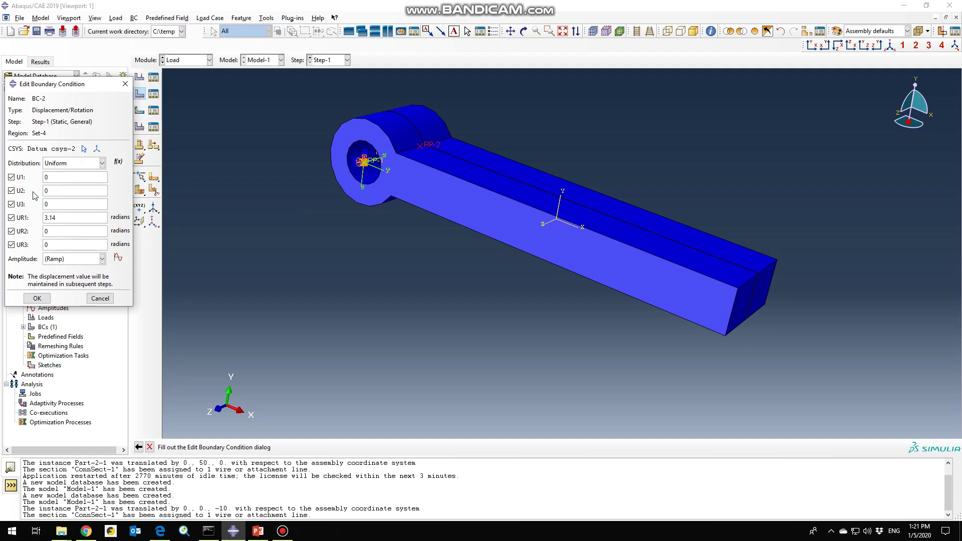
pyautogui.click(37, 298)
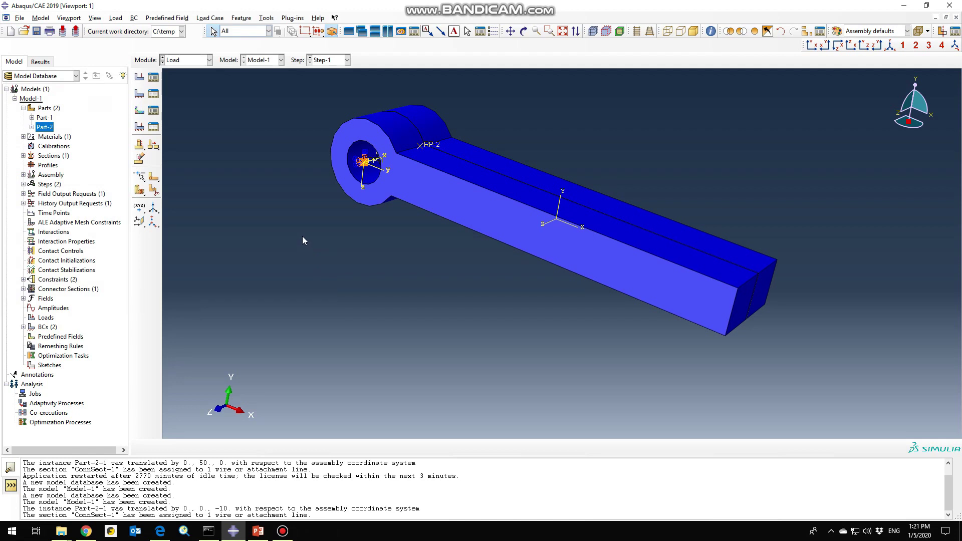
# In the Job module, create a full-analysis job for Model-1 with multiple processors left off
pyautogui.click(198, 60)
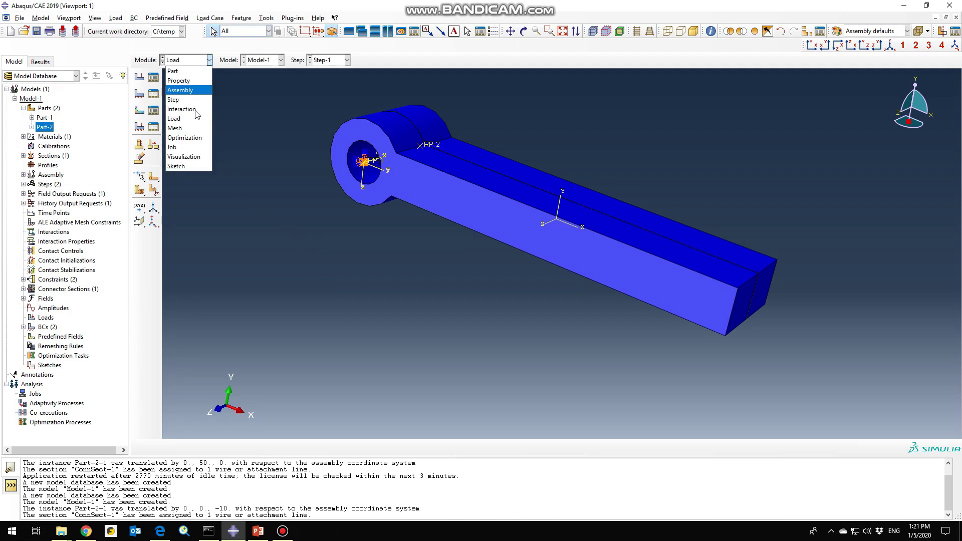
pyautogui.click(176, 147)
pyautogui.click(139, 63)
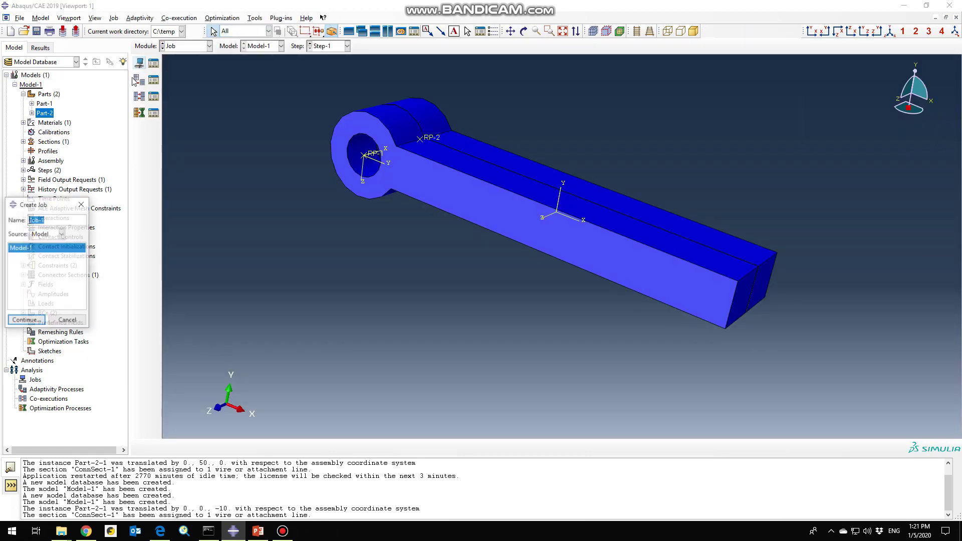
pyautogui.click(28, 320)
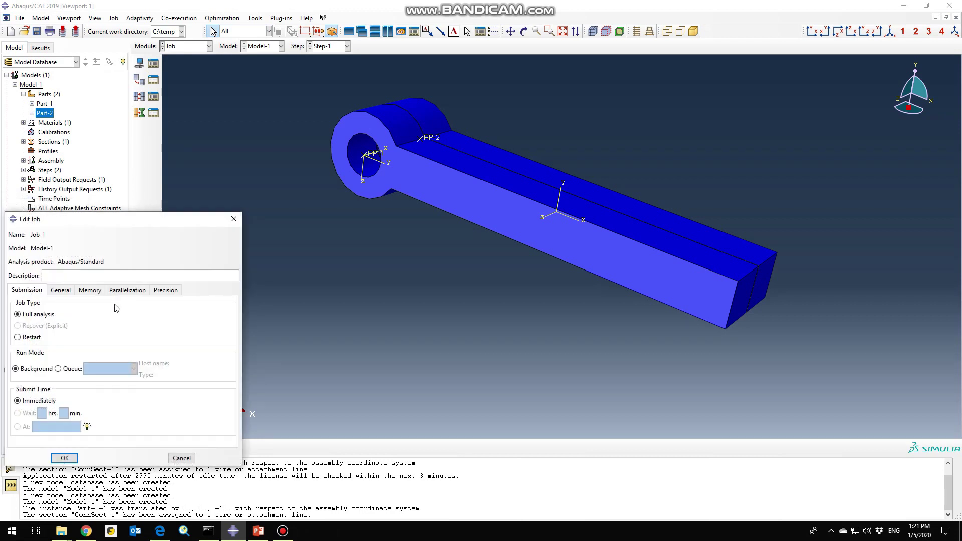
pyautogui.click(123, 291)
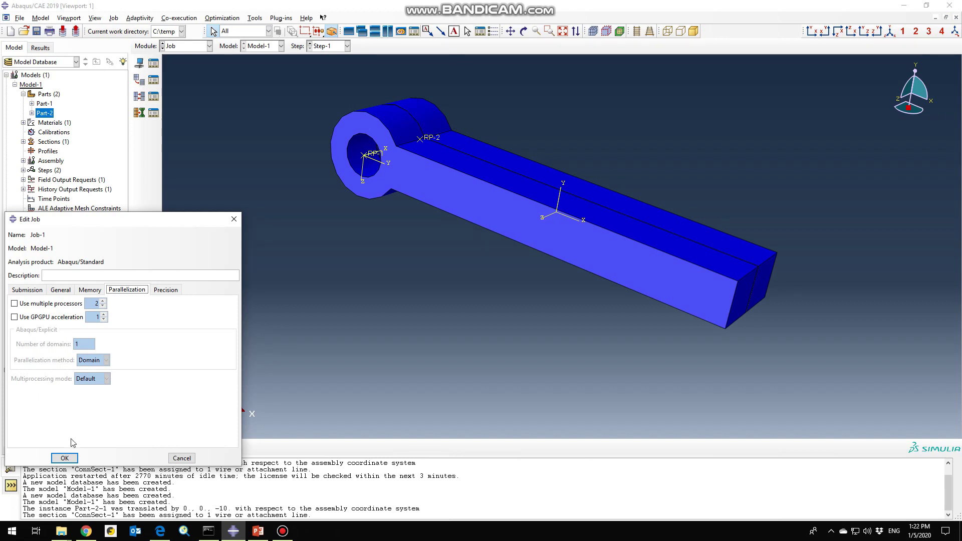
pyautogui.click(65, 458)
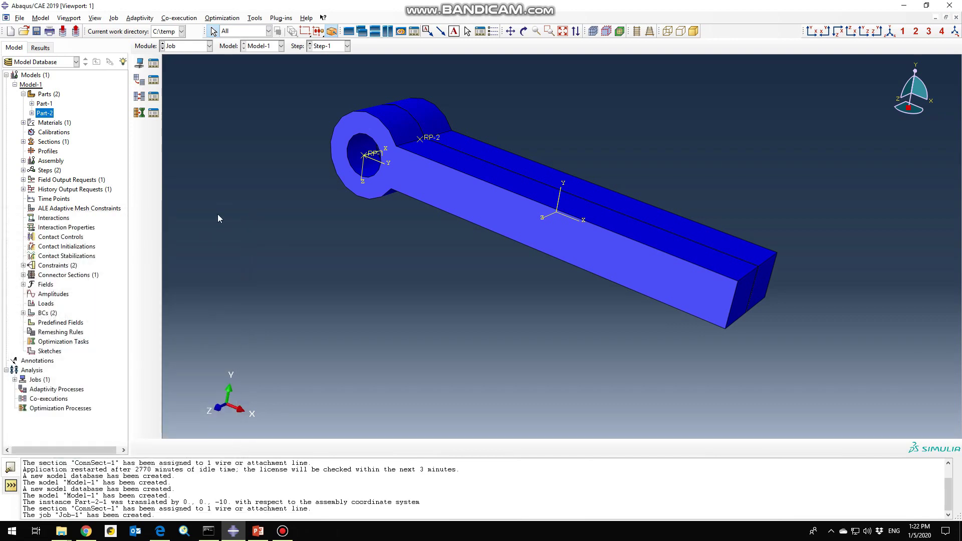
# Submit Job-1 for analysis from the Job Manager
pyautogui.click(153, 63)
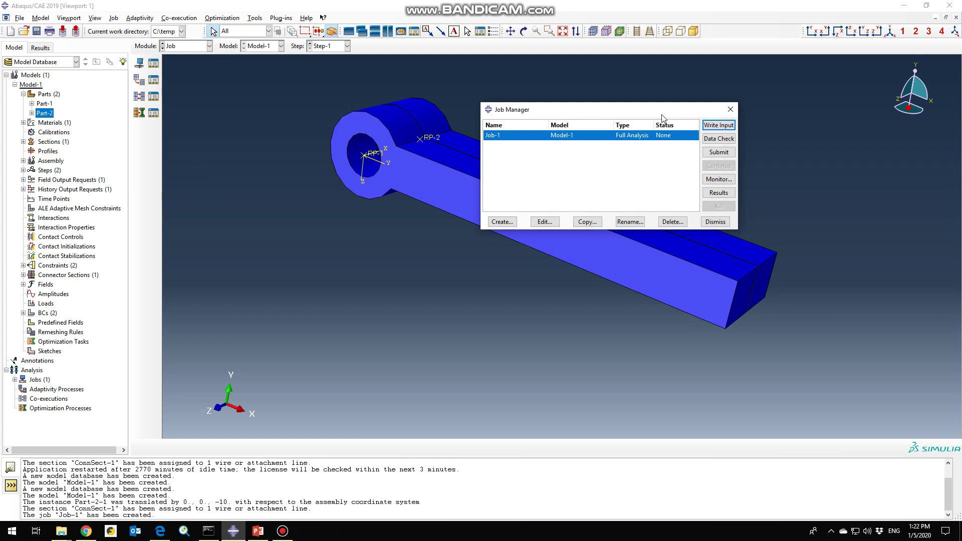
pyautogui.moveTo(652, 109); pyautogui.dragTo(578, 107)
pyautogui.click(642, 150)
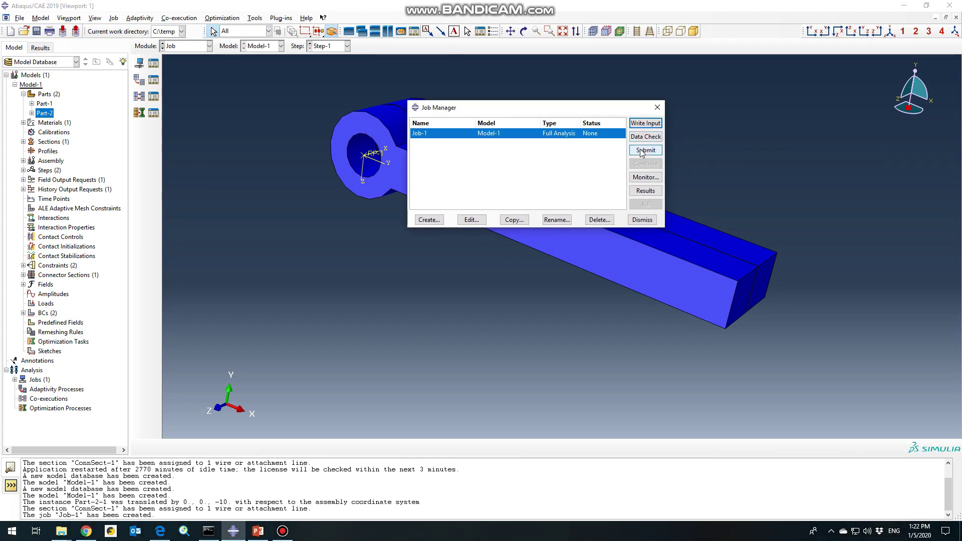
pyautogui.click(31, 103)
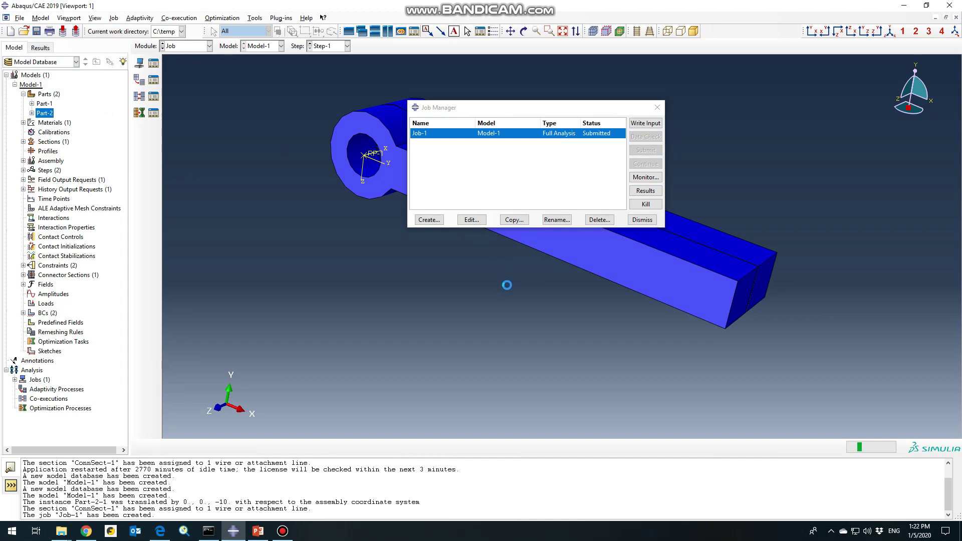
# Monitor Job-1 through its increments and log until the analysis finishes, and close the monitor
pyautogui.click(643, 177)
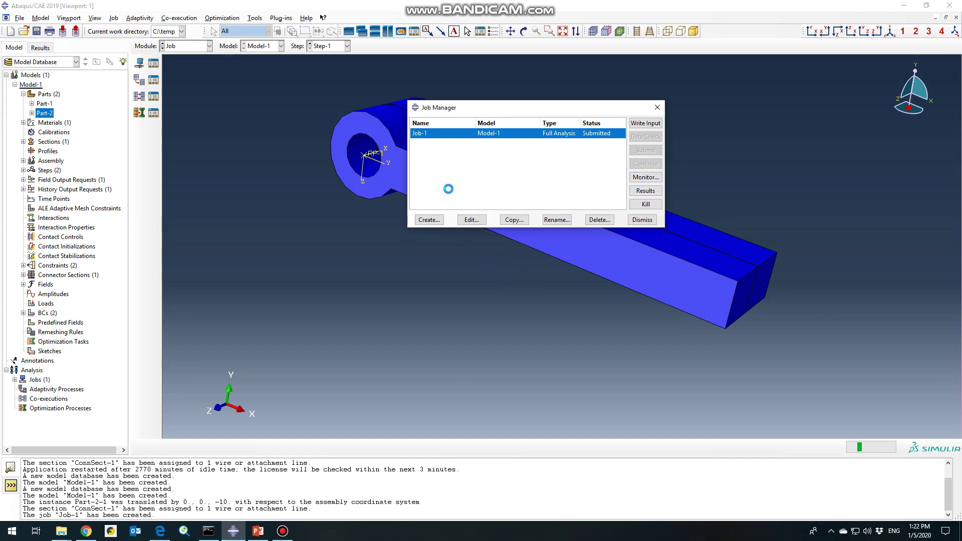
pyautogui.moveTo(501, 108); pyautogui.dragTo(512, 120)
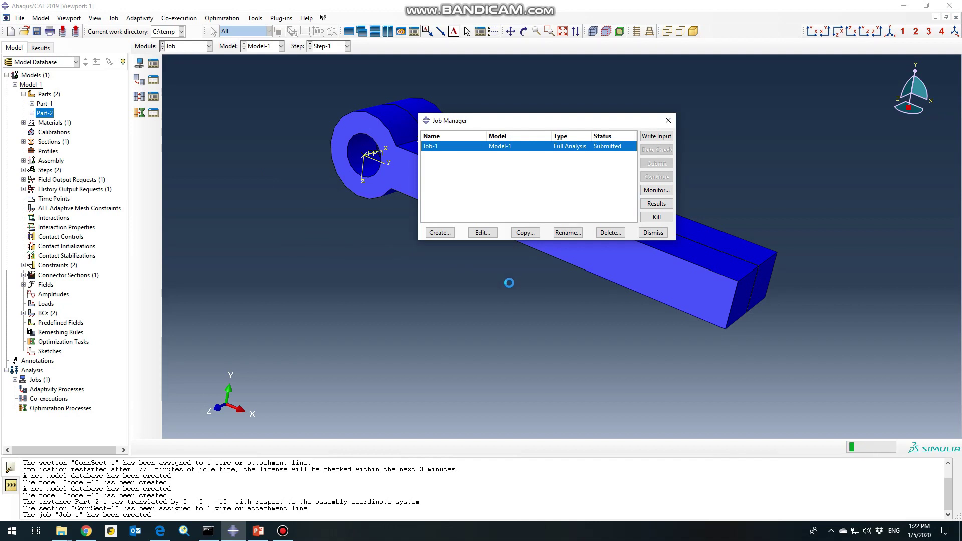
pyautogui.click(655, 192)
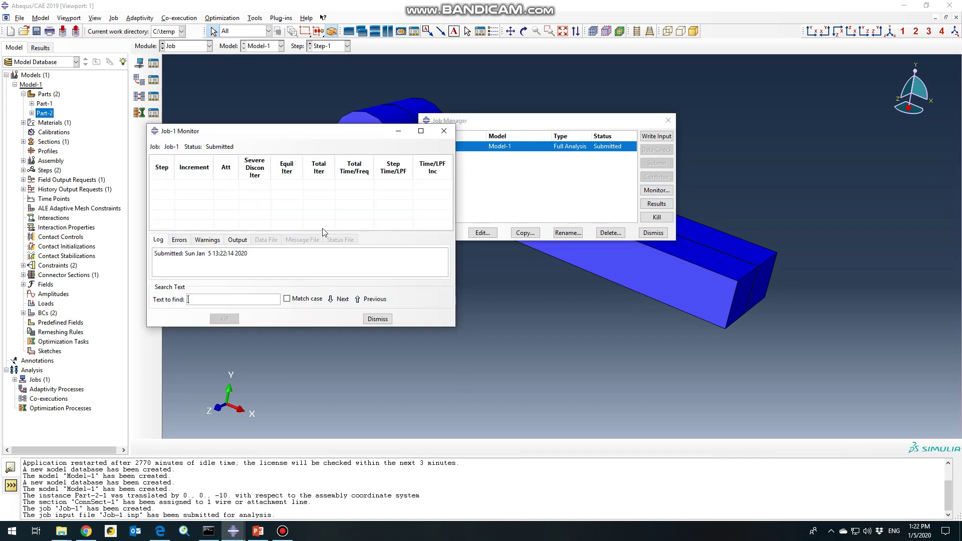
pyautogui.moveTo(257, 130); pyautogui.dragTo(215, 77)
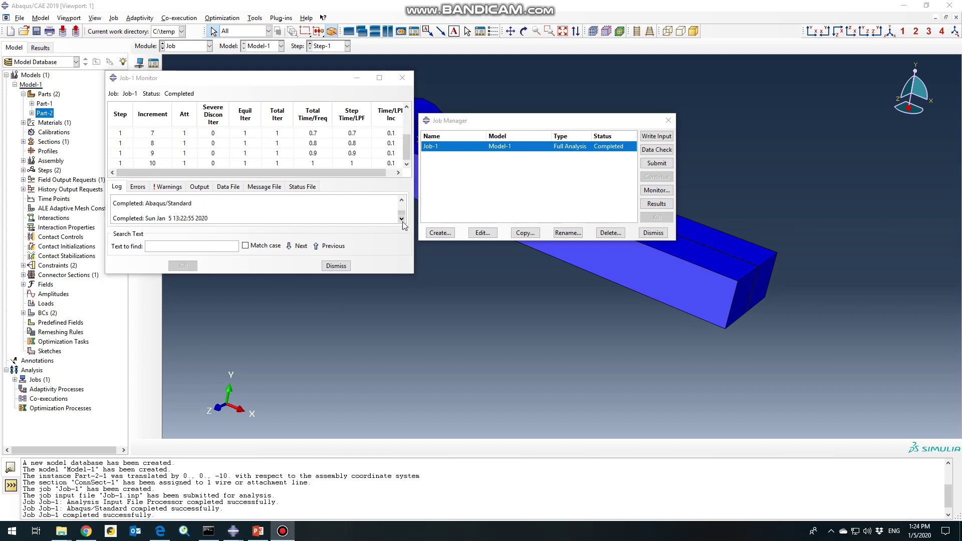
pyautogui.moveTo(488, 126); pyautogui.dragTo(536, 126)
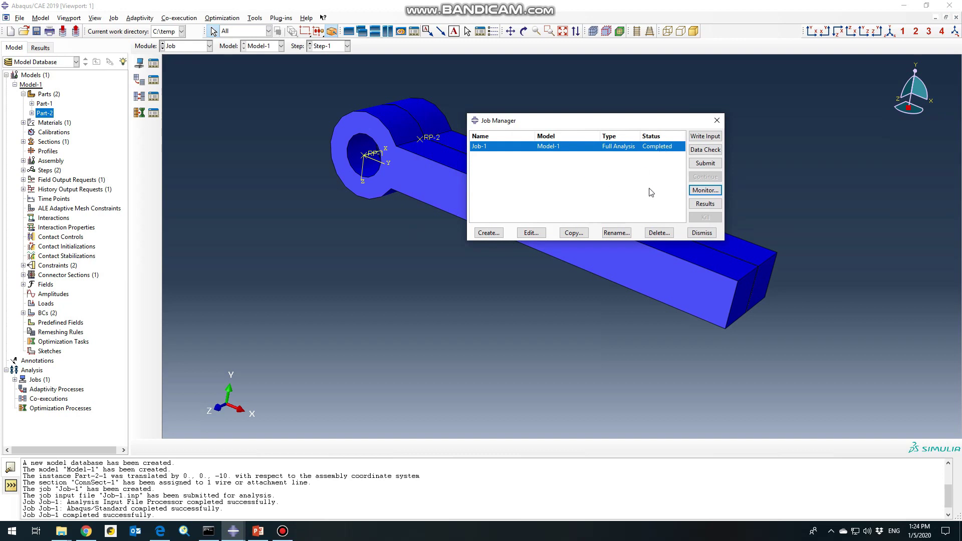
pyautogui.click(705, 191)
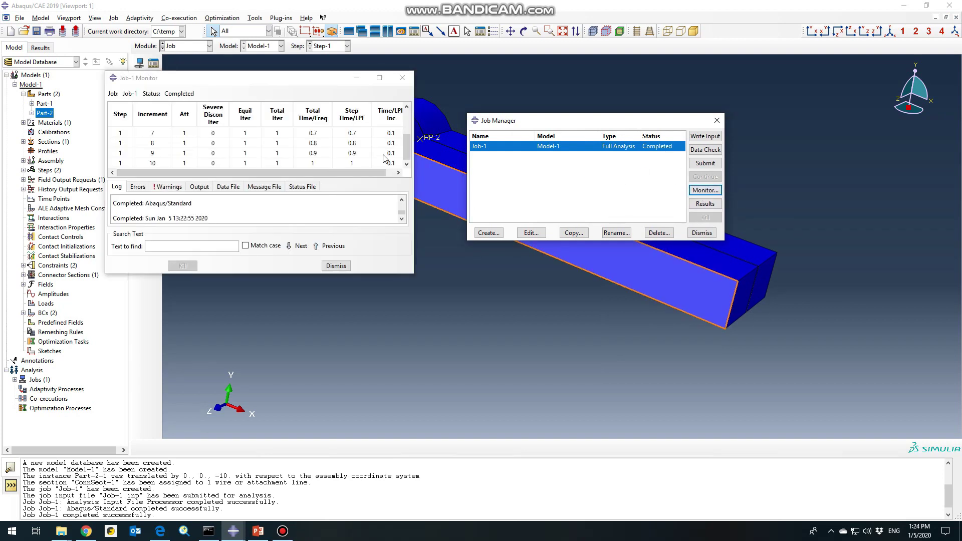
pyautogui.moveTo(407, 150)
pyautogui.mouseDown()
pyautogui.moveTo(407, 135)
pyautogui.moveTo(409, 163)
pyautogui.mouseUp()
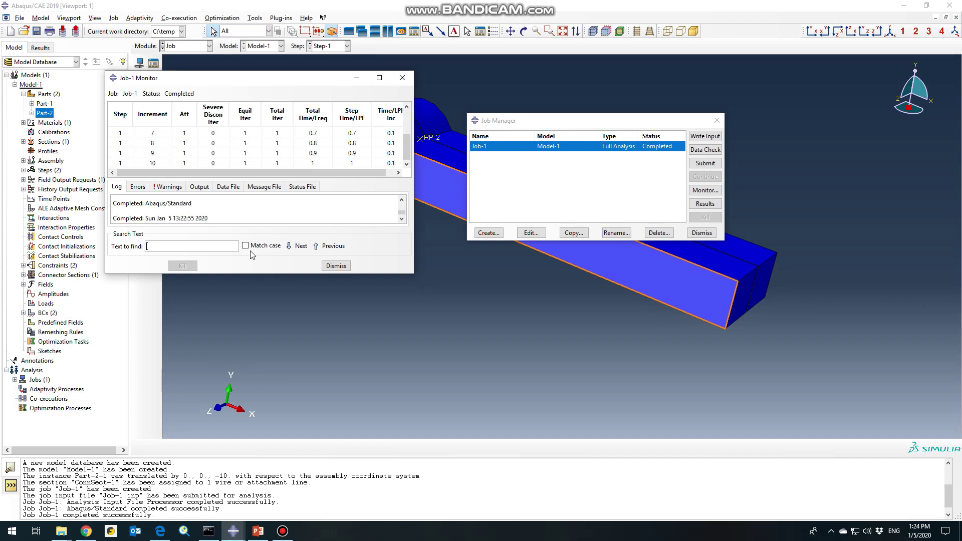
pyautogui.click(402, 79)
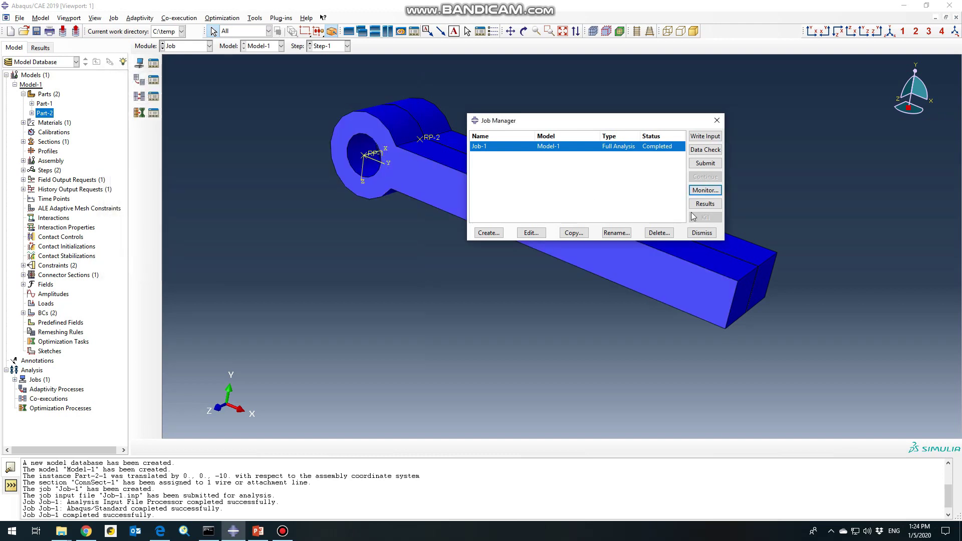
# Load the results of Job-1 and animate the time history with contours on the deformed shape
pyautogui.click(705, 204)
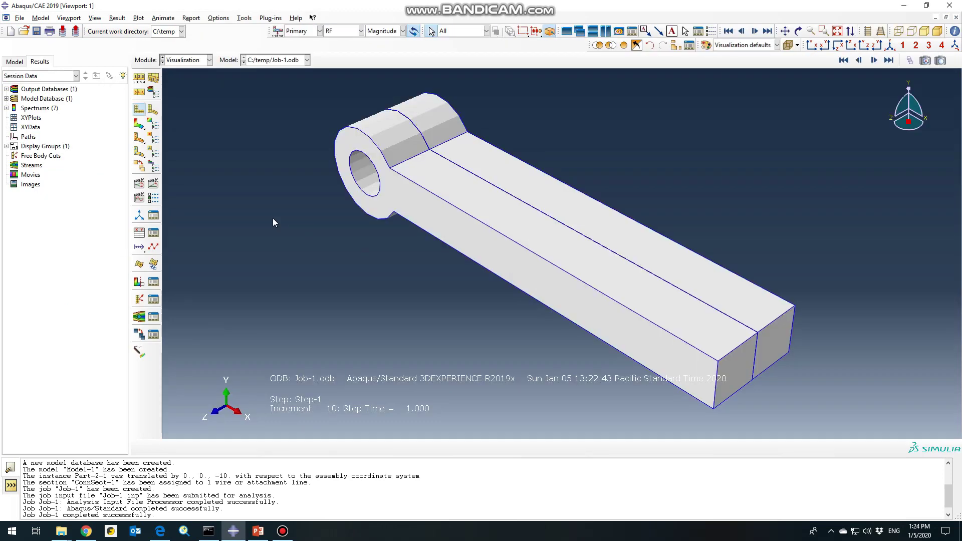
pyautogui.scroll(-2, 449, 196)
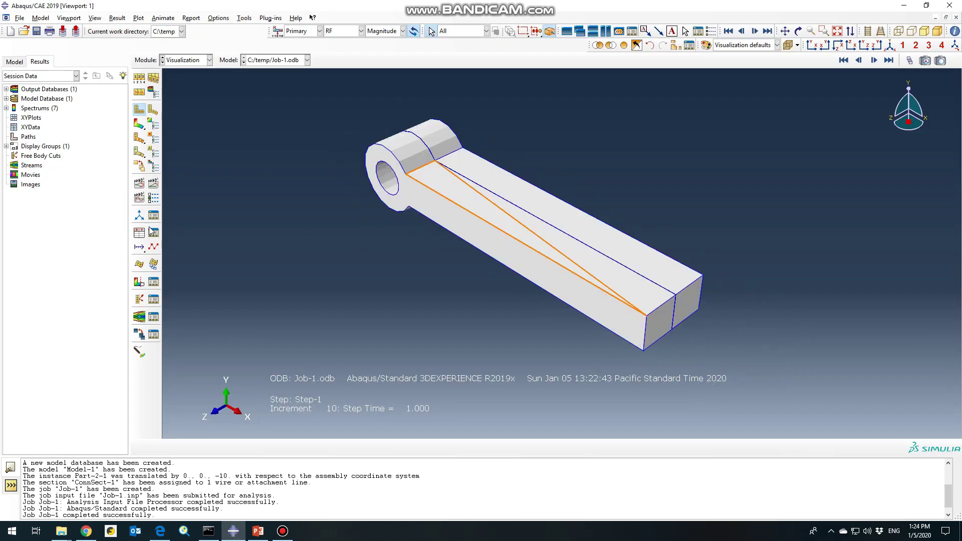
pyautogui.click(155, 187)
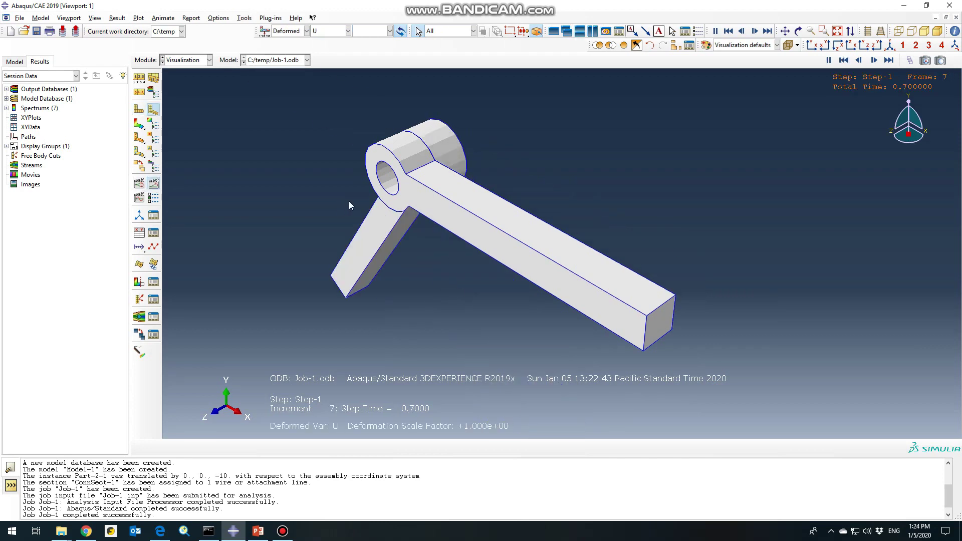
pyautogui.click(139, 124)
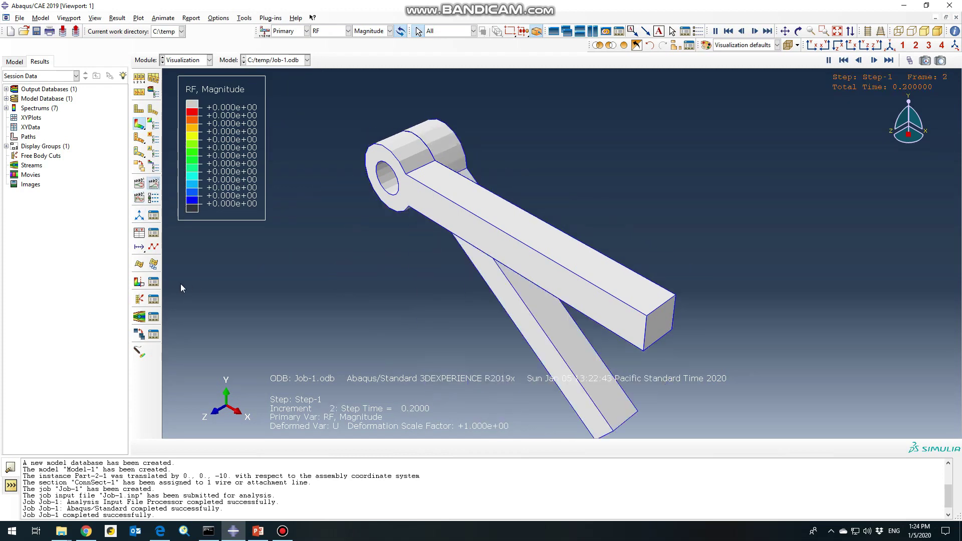
# Reduce the animation frame rate to a slower speed, keeping the Loop mode and frame counter
pyautogui.click(153, 200)
pyautogui.moveTo(291, 199); pyautogui.dragTo(203, 201)
pyautogui.click(221, 281)
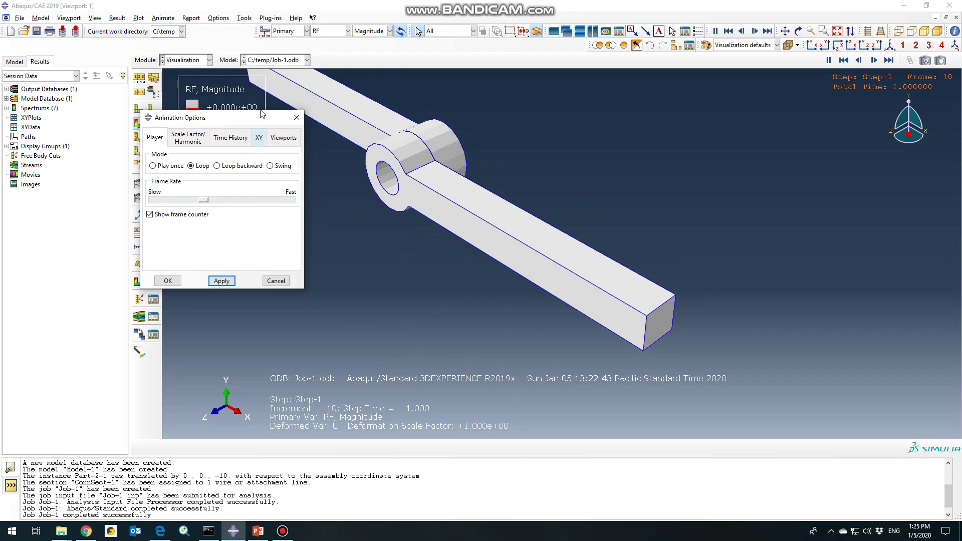
pyautogui.moveTo(235, 118); pyautogui.dragTo(118, 125)
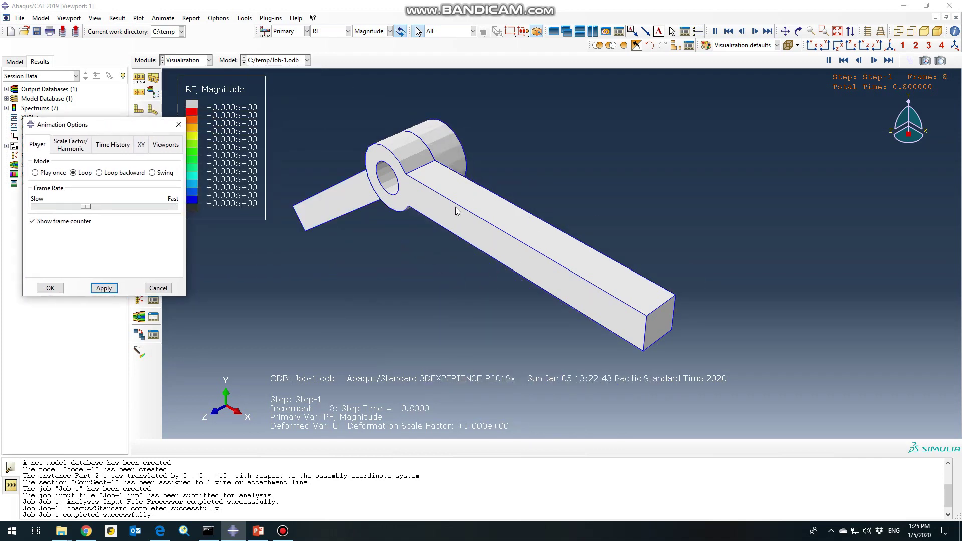
# Examine the rear link's rotation by stepping through frames 0 to 10 with the Frame Selector, stopping at frame 6, and close the animation dialogs
pyautogui.click(909, 62)
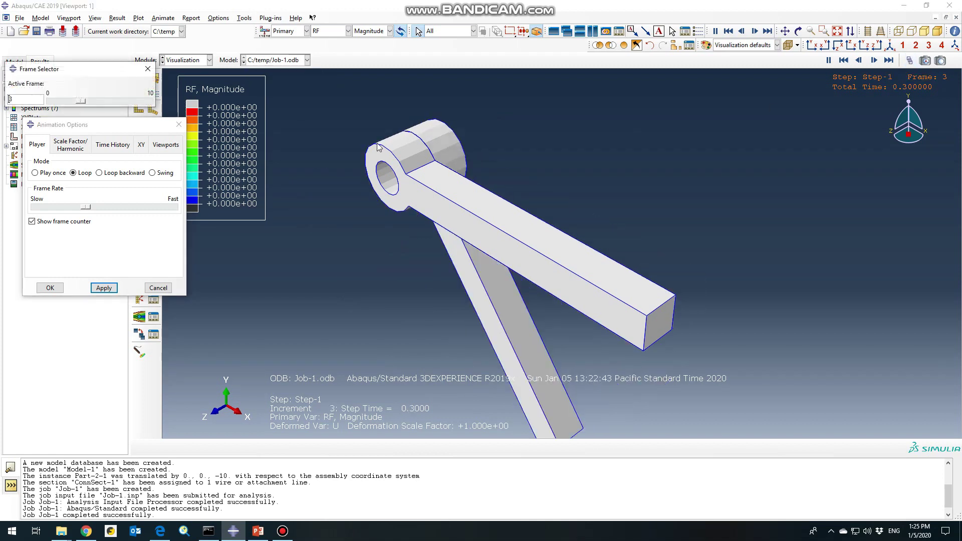
pyautogui.moveTo(82, 99); pyautogui.dragTo(53, 103)
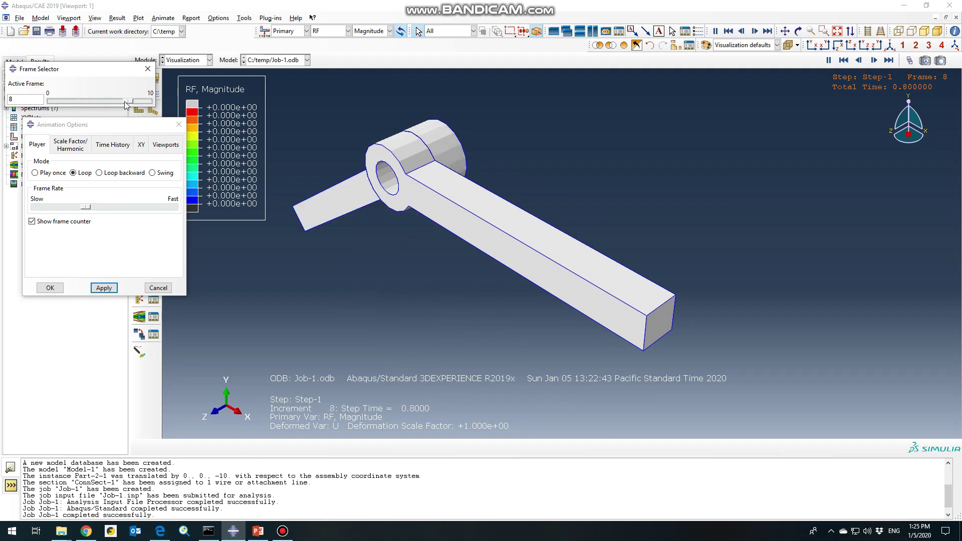
pyautogui.click(95, 102)
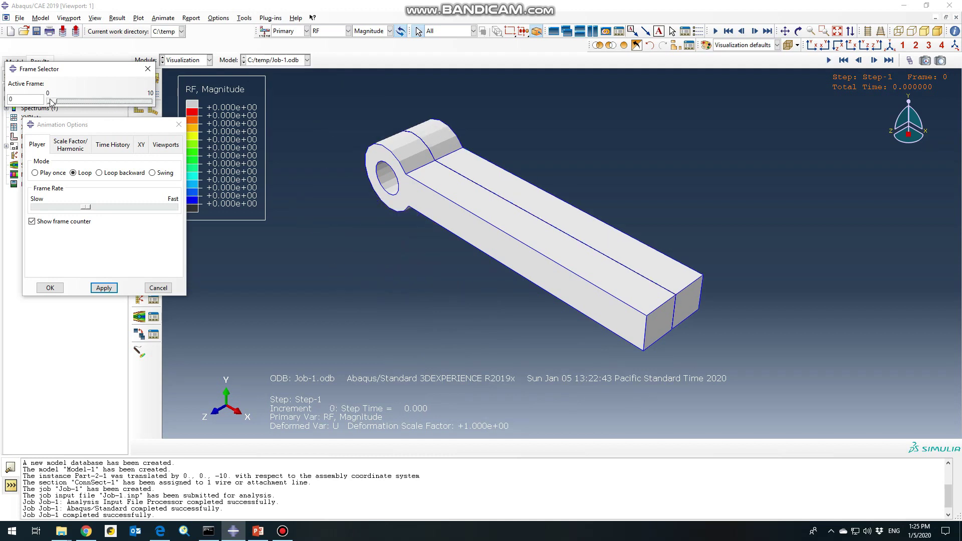
pyautogui.click(115, 103)
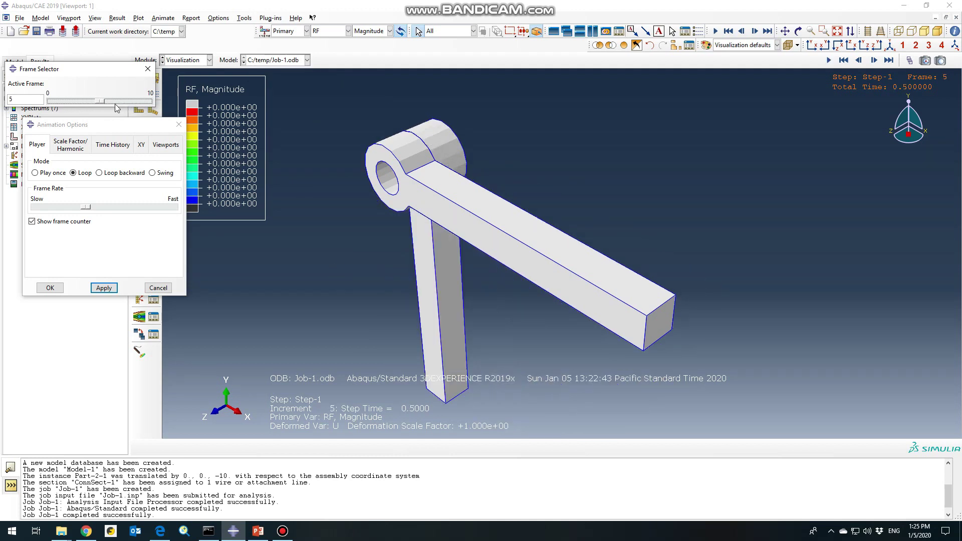
pyautogui.click(123, 102)
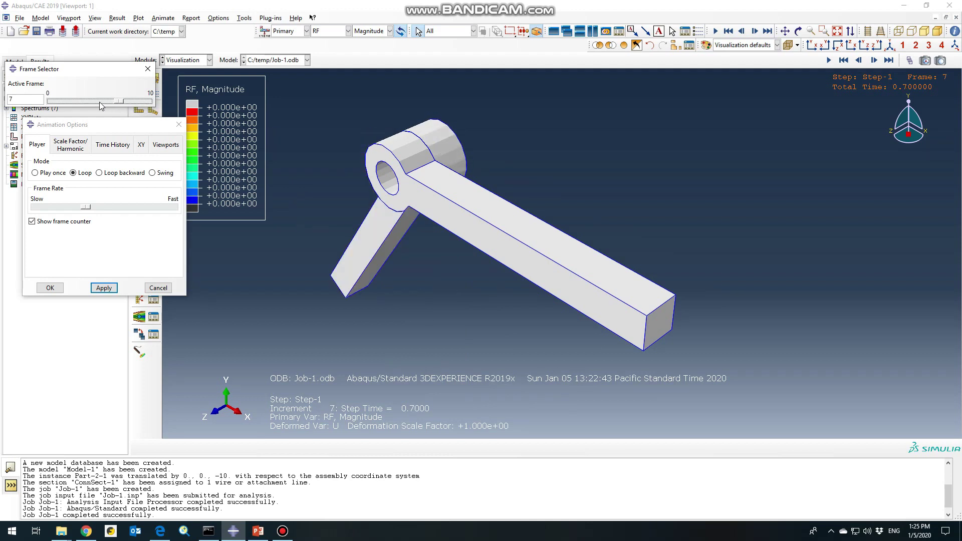
pyautogui.click(147, 69)
pyautogui.moveTo(154, 126); pyautogui.dragTo(165, 103)
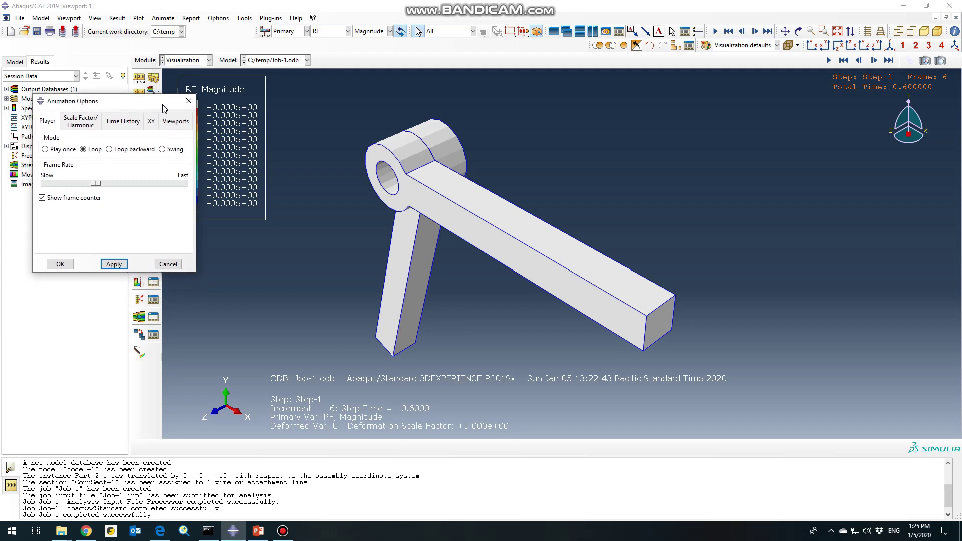
pyautogui.click(189, 104)
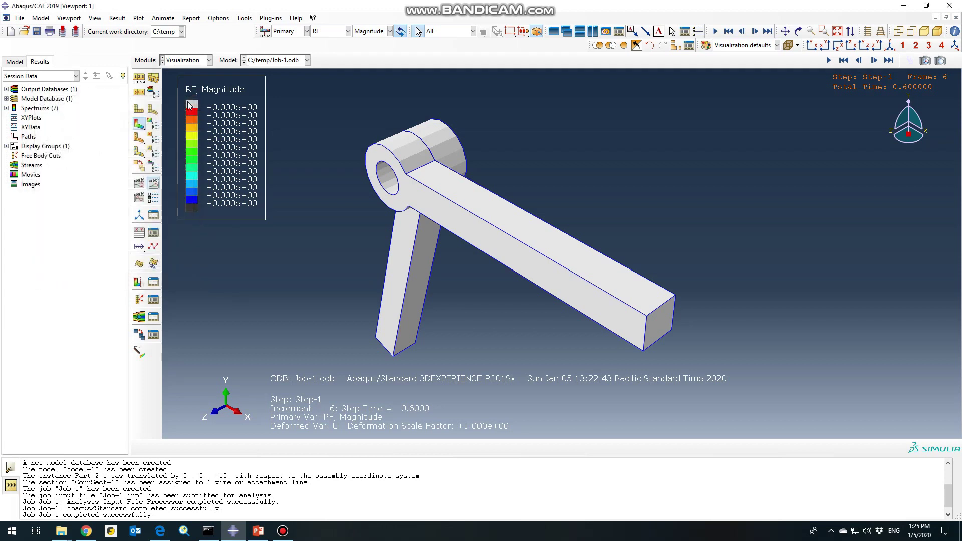